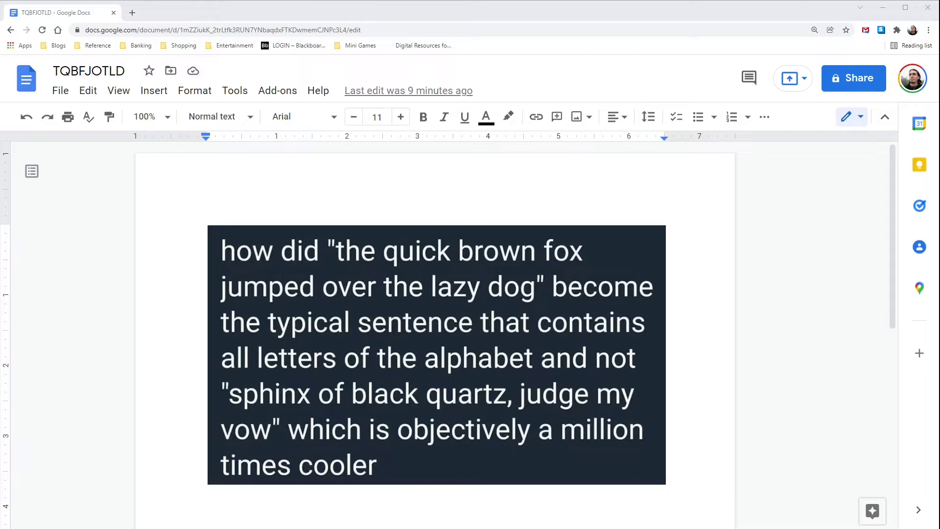
Delete the quote image and enter "th he an in er nd re ed es ou to ha en ea st nt on at hi as it ng is or et".
{"action": "left_click", "coordinate": [390, 416]}
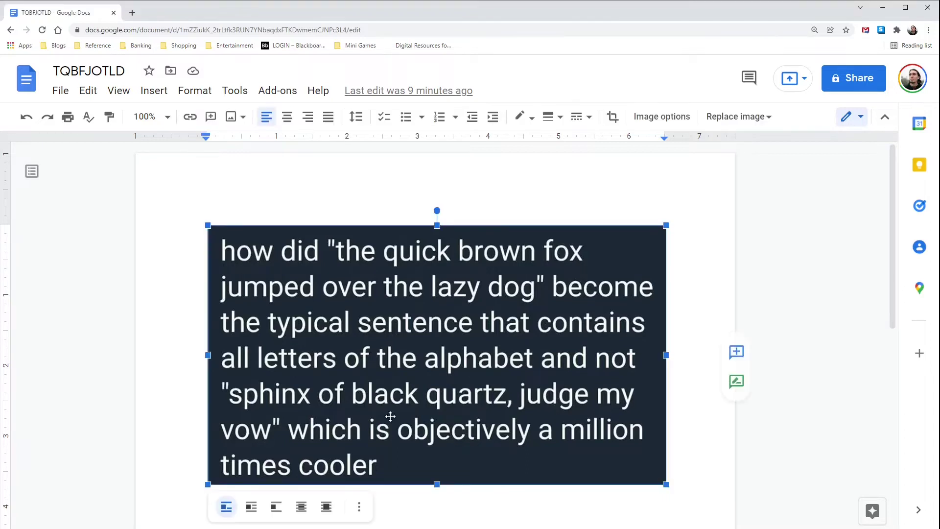
{"action": "key", "text": "Delete"}
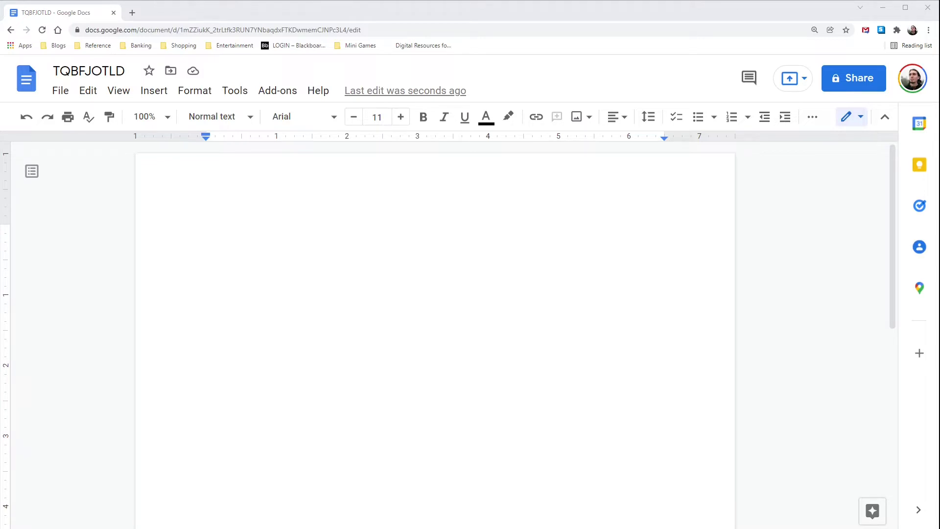
{"action": "left_click", "coordinate": [250, 238]}
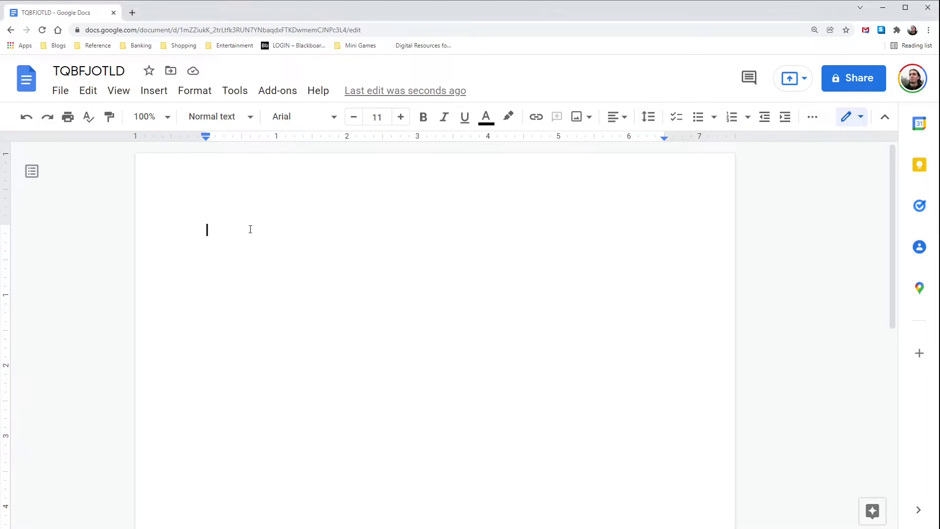
{"action": "type", "text": "th he an in er nd re ed es ou to ha en ea st nt on at hi as it ng is or et"}
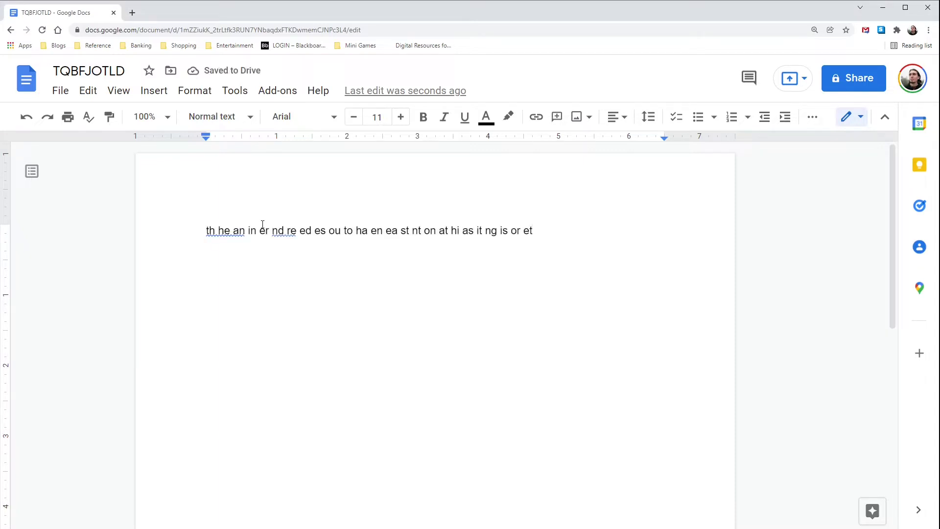
Set the letter-pair text to font size 24 and add two line breaks after it.
{"action": "left_click_drag", "start_coordinate": [536, 231], "coordinate": [164, 222]}
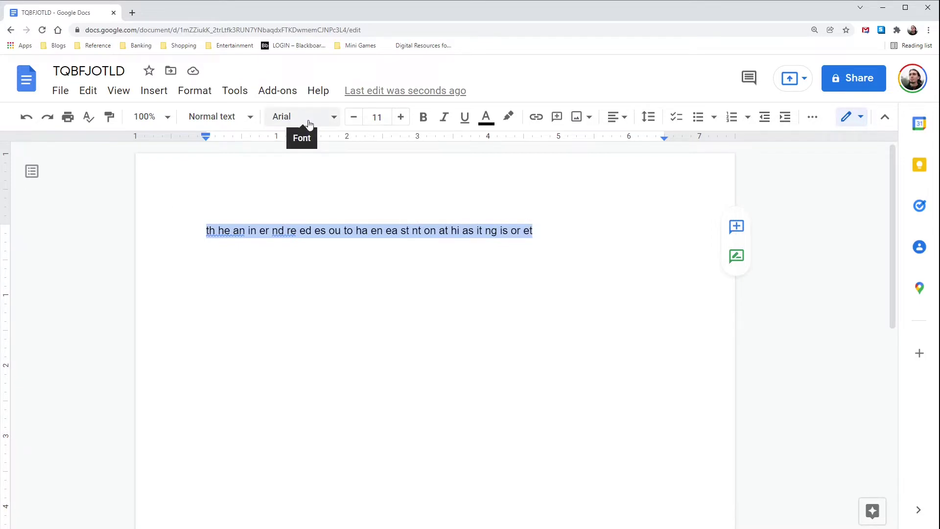
{"action": "left_click", "coordinate": [377, 116]}
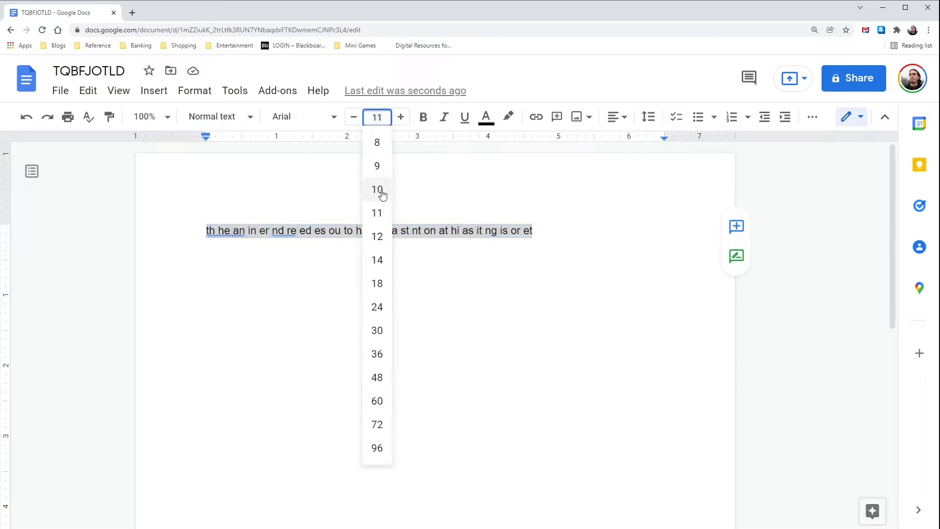
{"action": "left_click", "coordinate": [377, 307]}
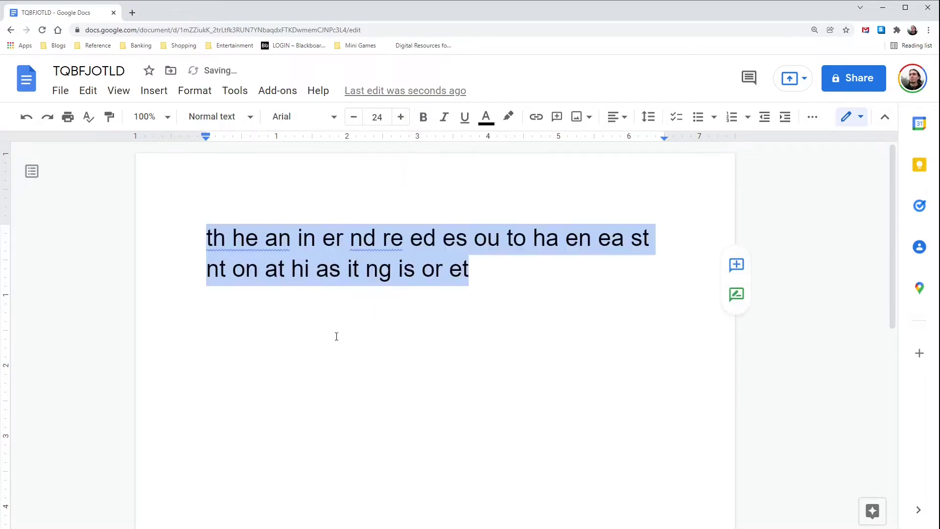
{"action": "left_click", "coordinate": [529, 286]}
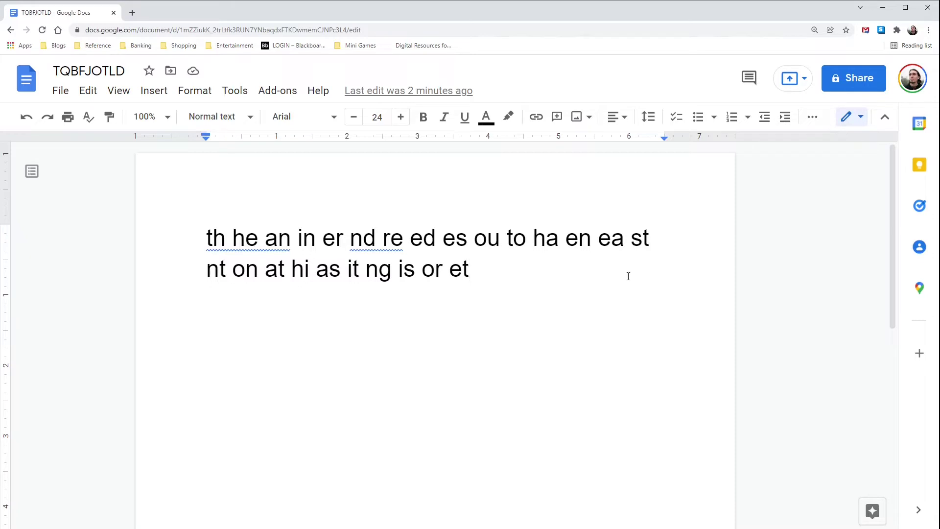
{"action": "key", "text": "Return"}
{"action": "key", "text": "Return"}
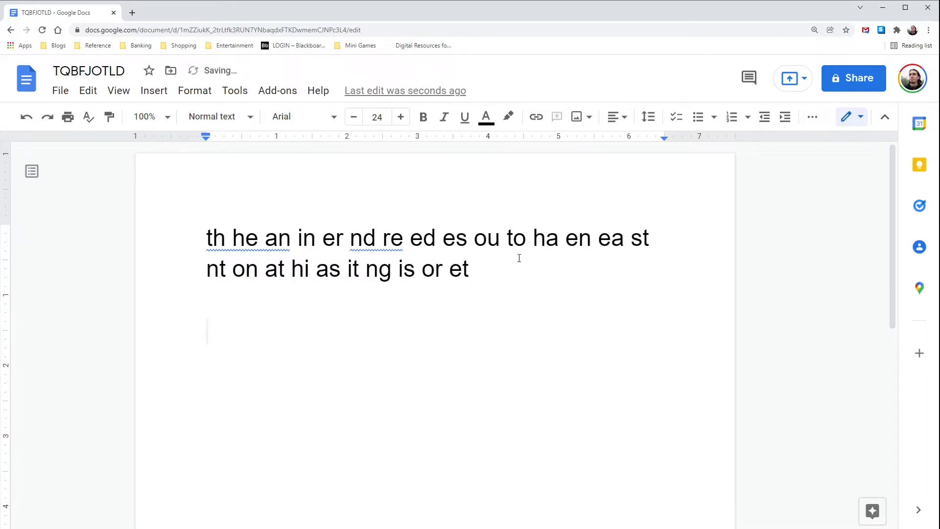
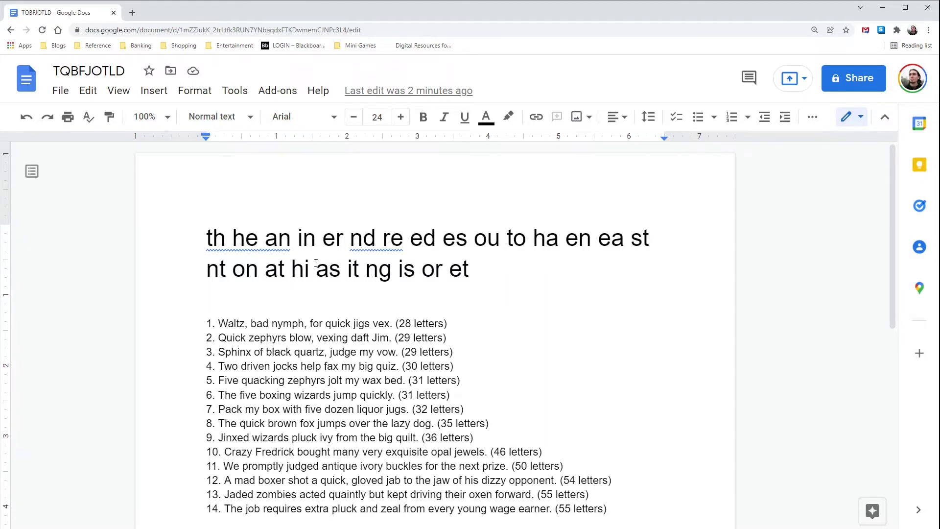
Set the font size of sentence 6, "The five boxing wizards jump quickly", to 36.
{"action": "scroll", "coordinate": [316, 263], "scroll_direction": "down", "scroll_amount": 1}
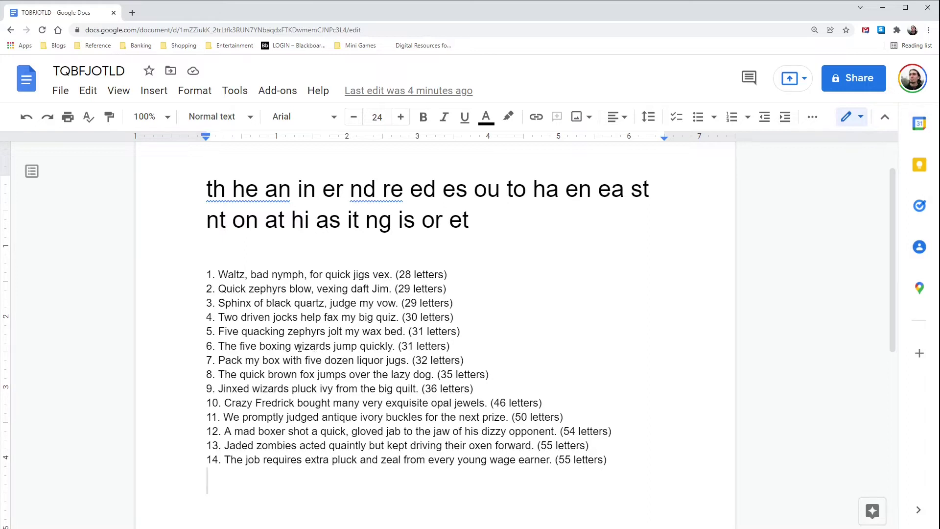
{"action": "left_click_drag", "start_coordinate": [451, 347], "coordinate": [181, 346]}
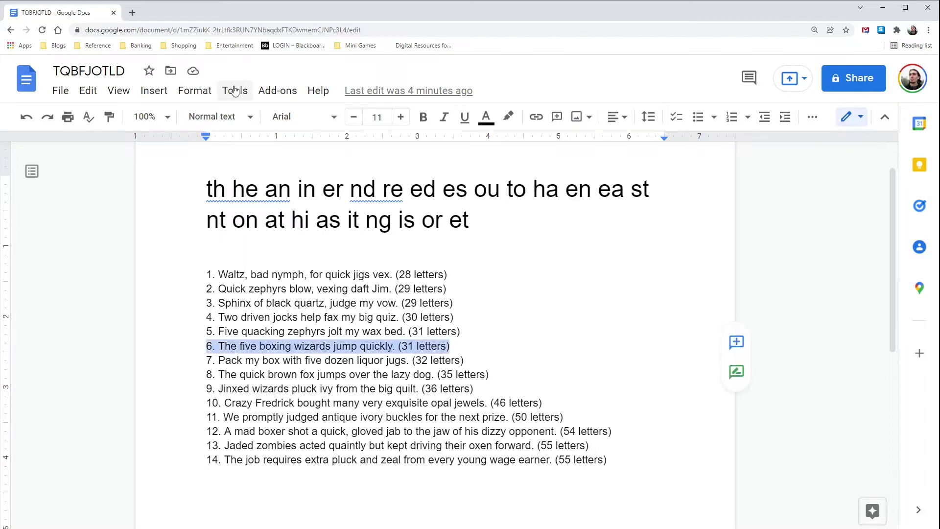
{"action": "left_click", "coordinate": [377, 117]}
{"action": "left_click", "coordinate": [377, 349]}
Highlight the "wiz" part and the "ards" part of "wizards" in sentence 6 to examine its letter combinations.
{"action": "left_click", "coordinate": [578, 360]}
{"action": "left_click_drag", "start_coordinate": [546, 362], "coordinate": [496, 363]}
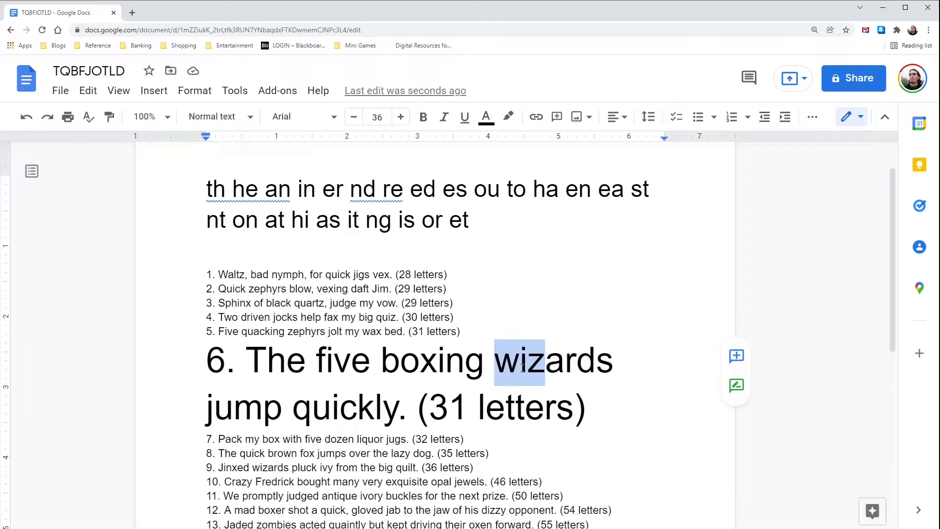
{"action": "left_click", "coordinate": [551, 362]}
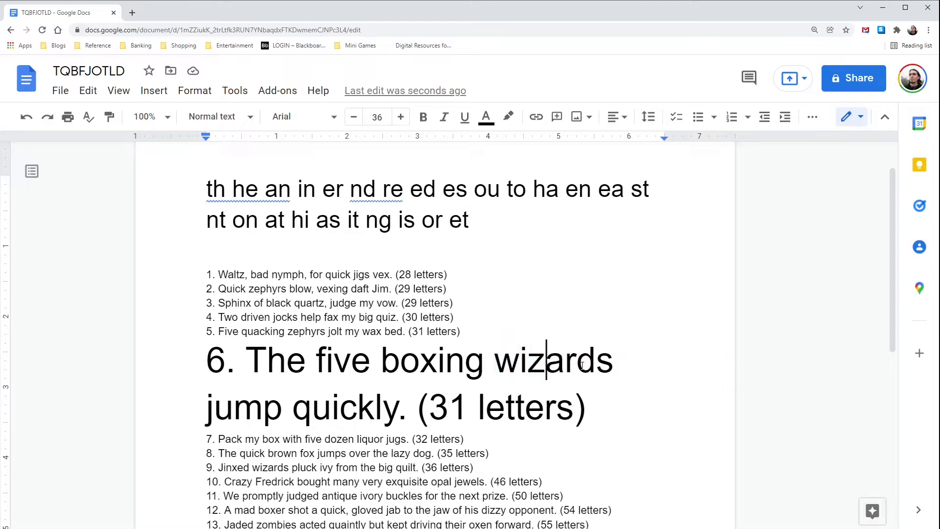
{"action": "left_click_drag", "start_coordinate": [546, 364], "coordinate": [609, 365]}
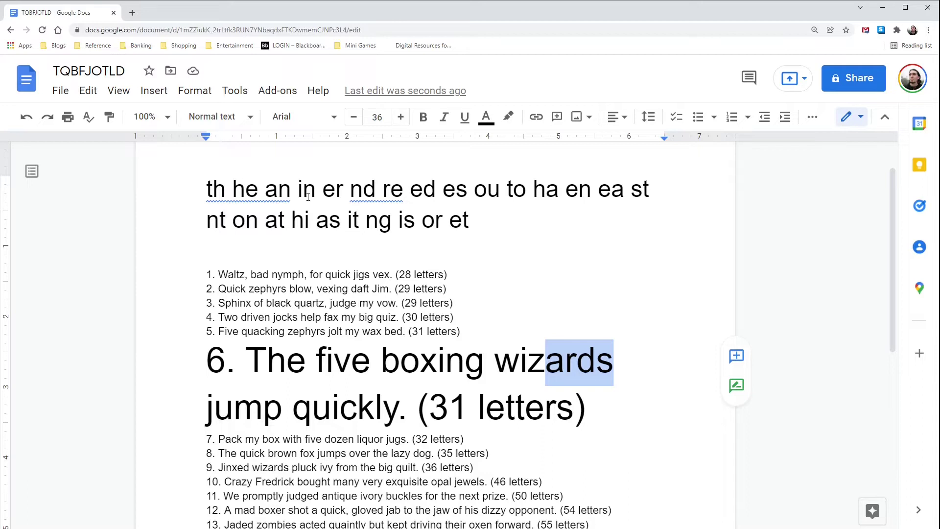
Shrink the whole of sentence 6 back to small text like the rest of the list.
{"action": "left_click_drag", "start_coordinate": [585, 412], "coordinate": [204, 370]}
{"action": "key", "text": "ctrl+z"}
Append "ft / tt, gy" to the end of the letter-pair text.
{"action": "left_click", "coordinate": [547, 227]}
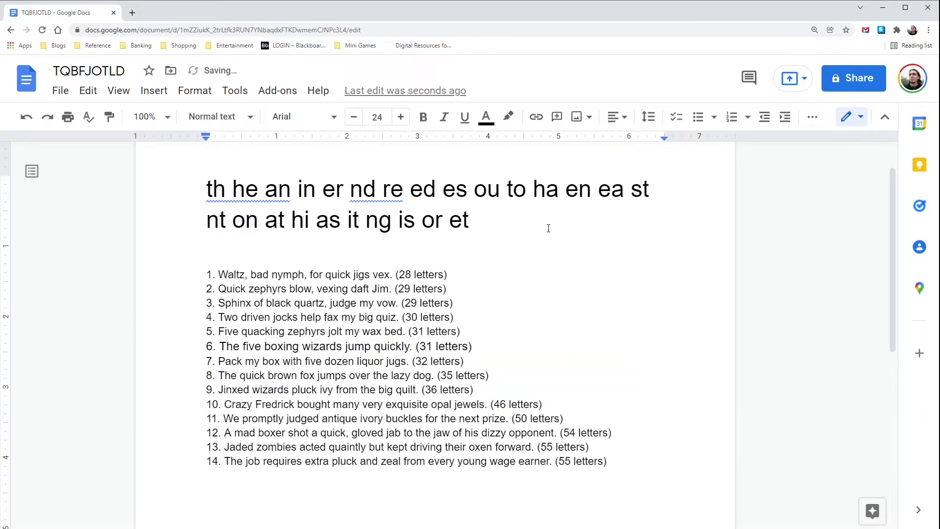
{"action": "type", "text": "ft/tt"}
{"action": "left_click", "coordinate": [489, 224]}
{"action": "key", "text": "Right"}
{"action": "left_click", "coordinate": [539, 222]}
{"action": "type", "text": ", gy"}
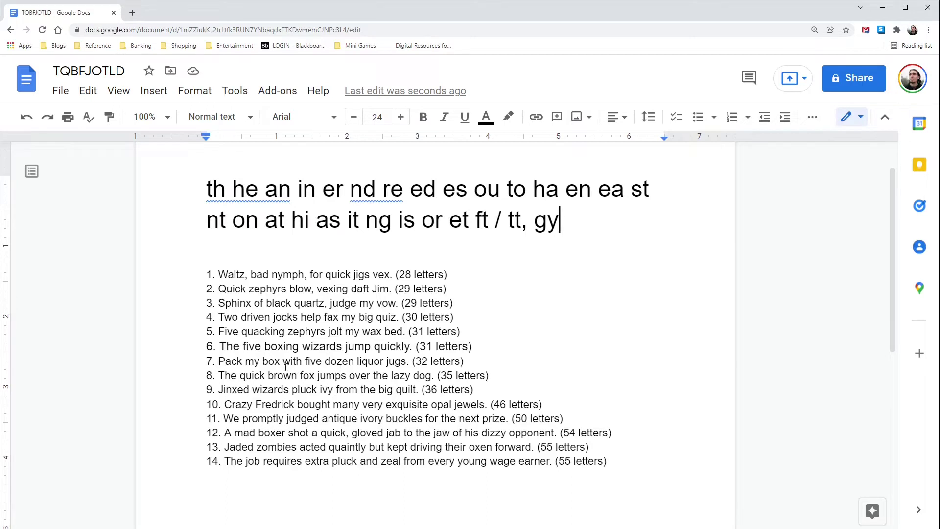
Set the font size of sentence 8, "The quick brown fox jumps over the lazy dog", to 36.
{"action": "left_click_drag", "start_coordinate": [206, 377], "coordinate": [543, 378]}
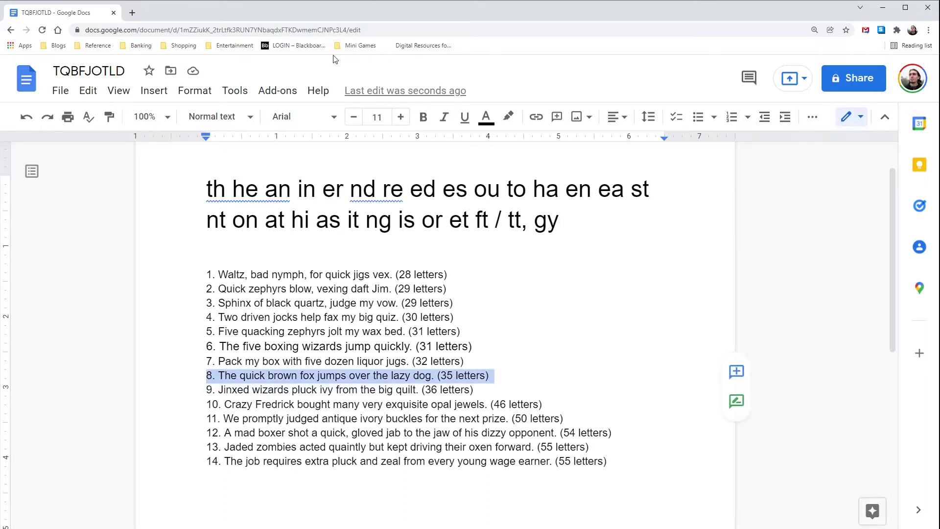
{"action": "left_click", "coordinate": [376, 117]}
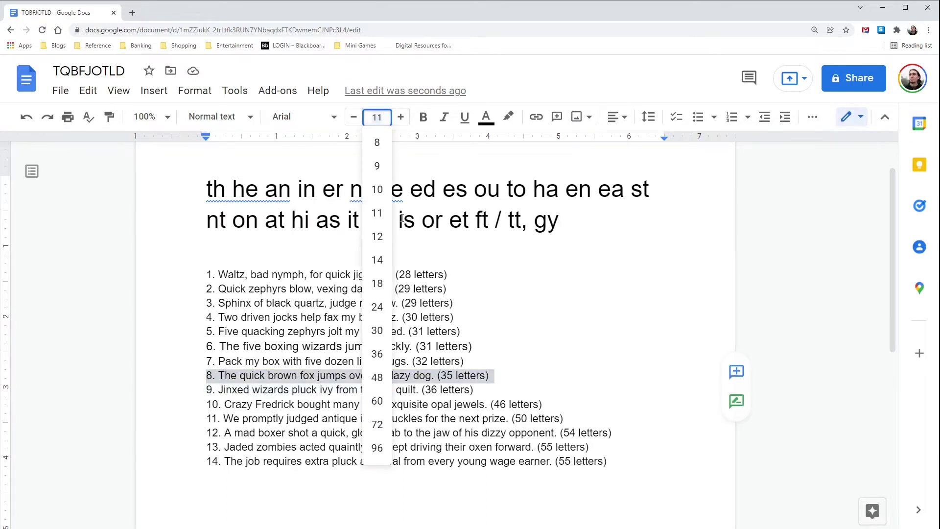
{"action": "left_click", "coordinate": [384, 354]}
{"action": "scroll", "coordinate": [554, 389], "scroll_direction": "down", "scroll_amount": 1}
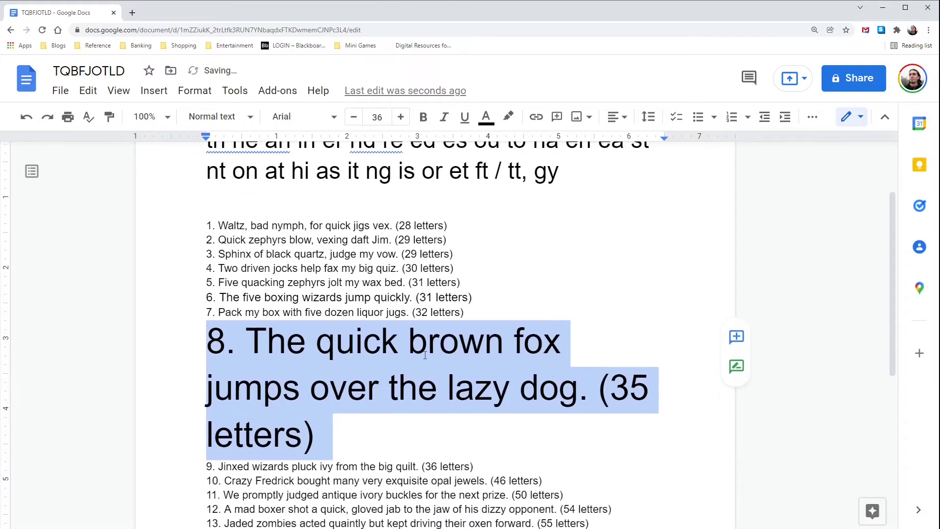
{"action": "left_click", "coordinate": [384, 341]}
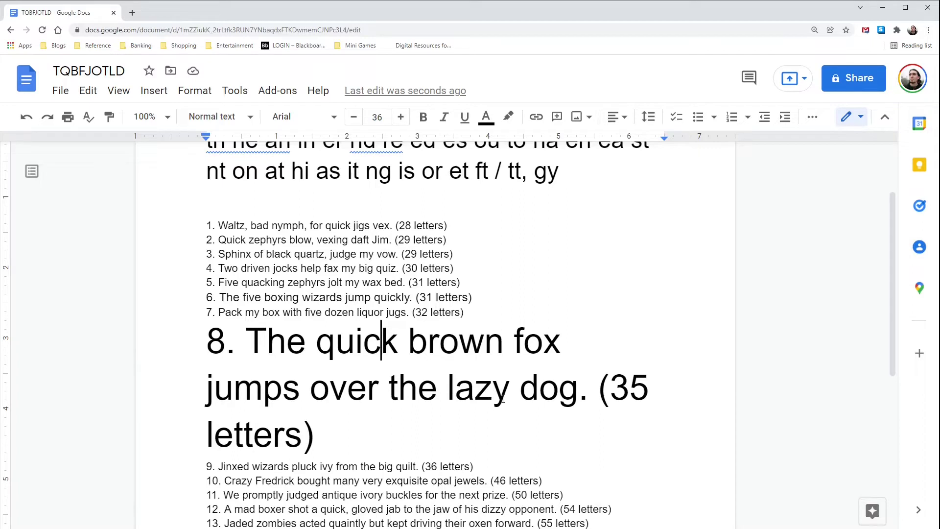
Try "laze" in place of "lazy" in sentence 8 and restore the original spelling.
{"action": "left_click", "coordinate": [507, 394]}
{"action": "key", "text": "BackSpace"}
{"action": "type", "text": "e"}
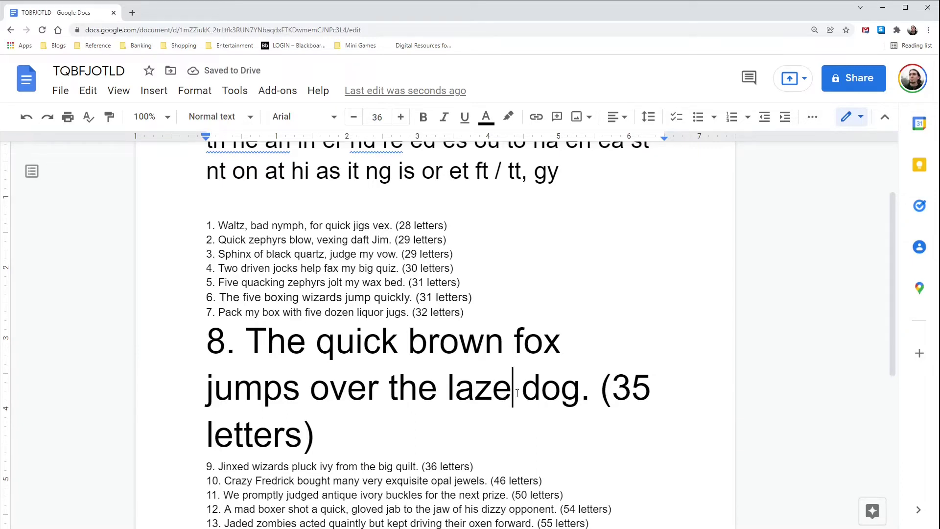
{"action": "key", "text": "BackSpace"}
{"action": "type", "text": "y"}
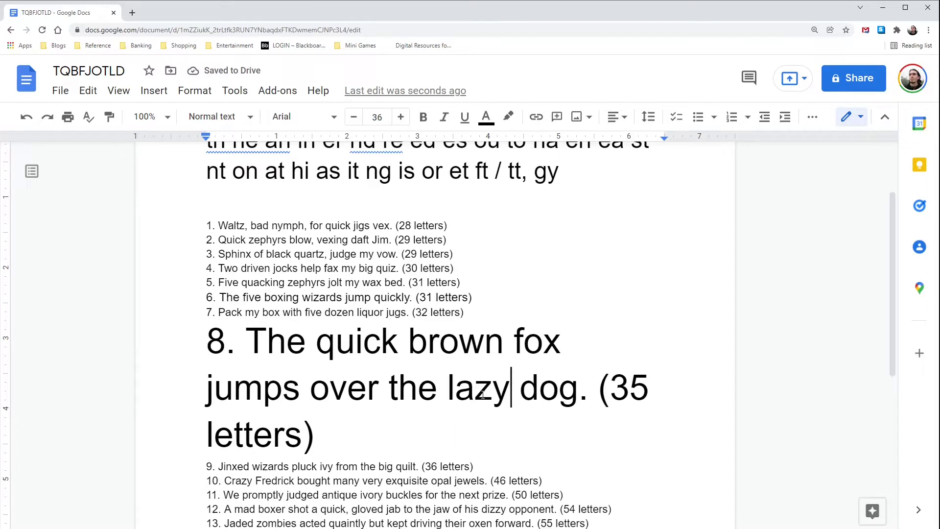
Shrink the whole of sentence 8 back to small text like the rest of the list.
{"action": "scroll", "coordinate": [483, 394], "scroll_direction": "down", "scroll_amount": 1}
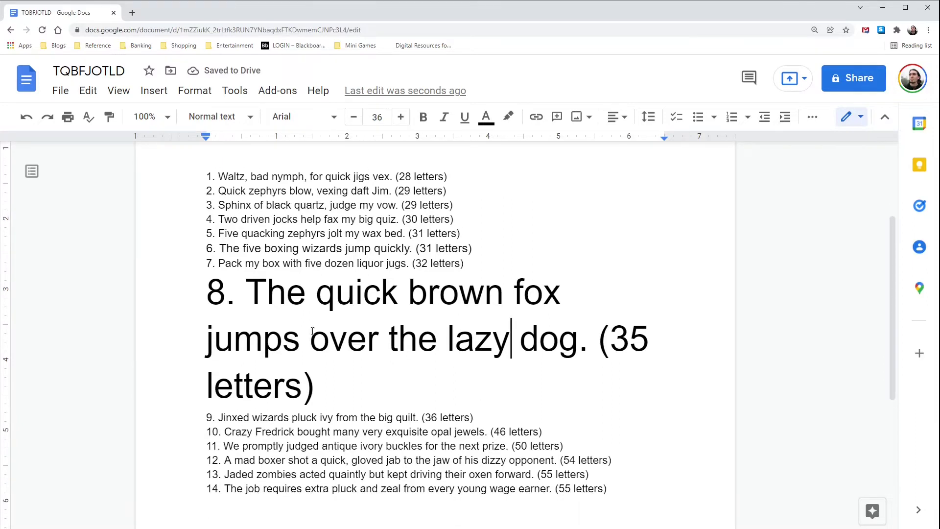
{"action": "scroll", "coordinate": [266, 345], "scroll_direction": "up", "scroll_amount": 1}
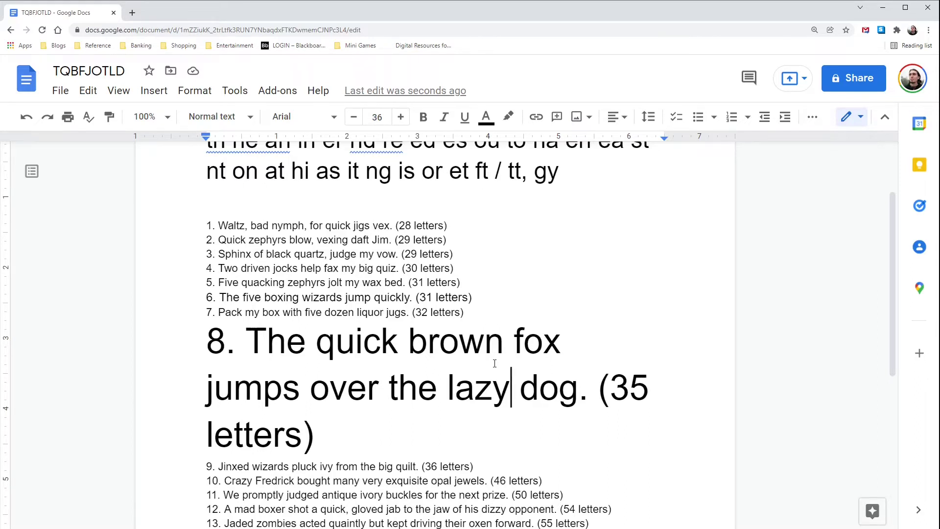
{"action": "scroll", "coordinate": [494, 363], "scroll_direction": "up", "scroll_amount": 2}
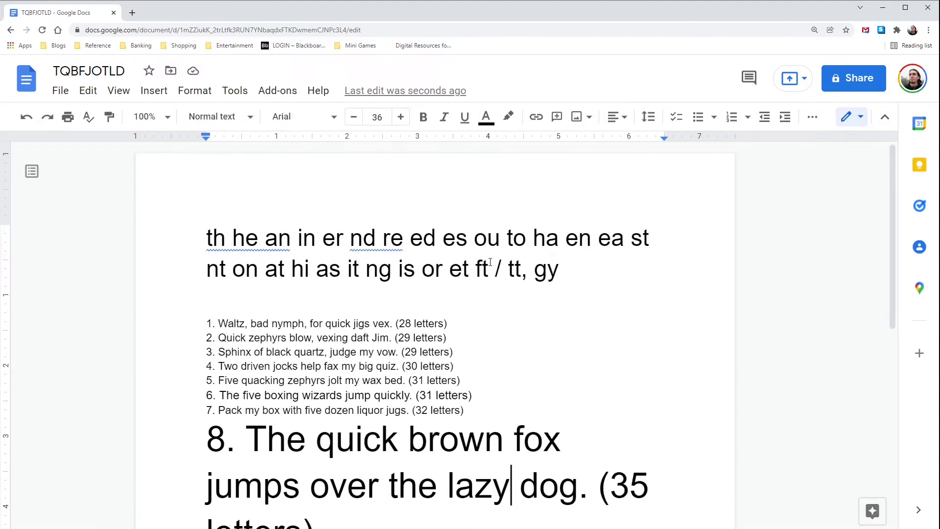
{"action": "scroll", "coordinate": [490, 263], "scroll_direction": "down", "scroll_amount": 2}
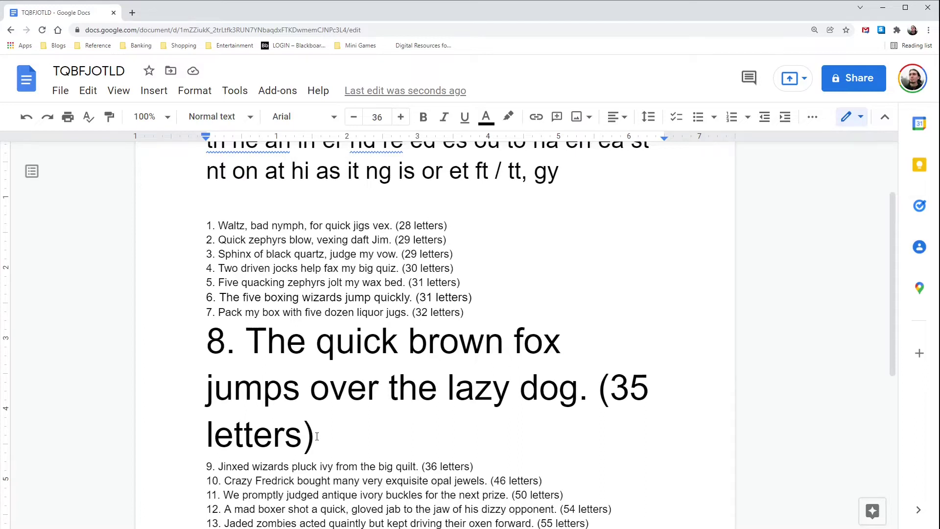
{"action": "scroll", "coordinate": [316, 436], "scroll_direction": "down", "scroll_amount": 1}
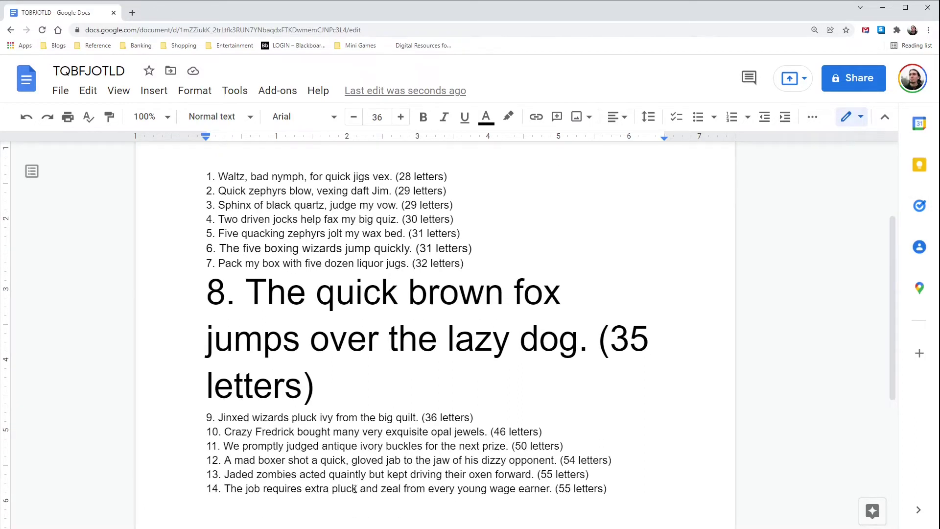
{"action": "left_click_drag", "start_coordinate": [343, 375], "coordinate": [193, 297]}
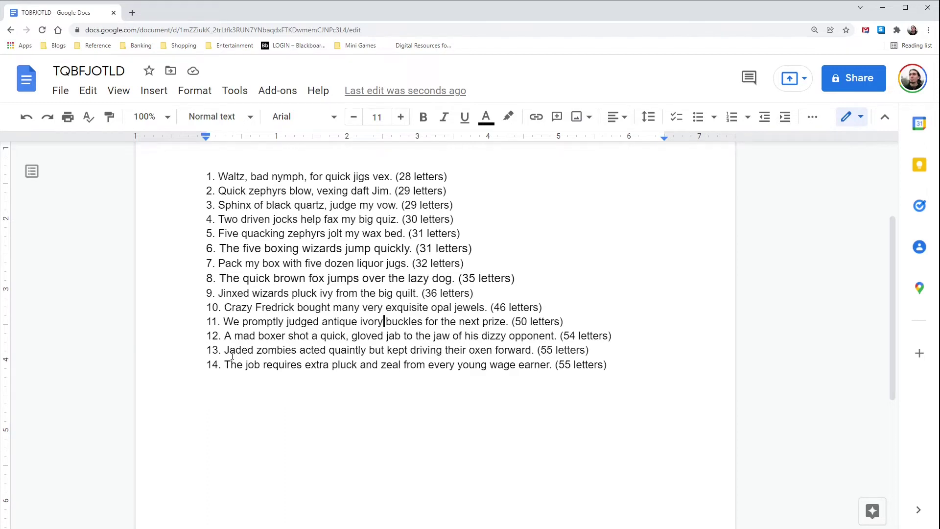
Enter "Pangram" on the blank line above the numbered list and add two line breaks after it.
{"action": "scroll", "coordinate": [232, 354], "scroll_direction": "up", "scroll_amount": 3}
{"action": "scroll", "coordinate": [232, 355], "scroll_direction": "down", "scroll_amount": 1}
{"action": "left_click", "coordinate": [250, 253]}
{"action": "type", "text": "Pangram"}
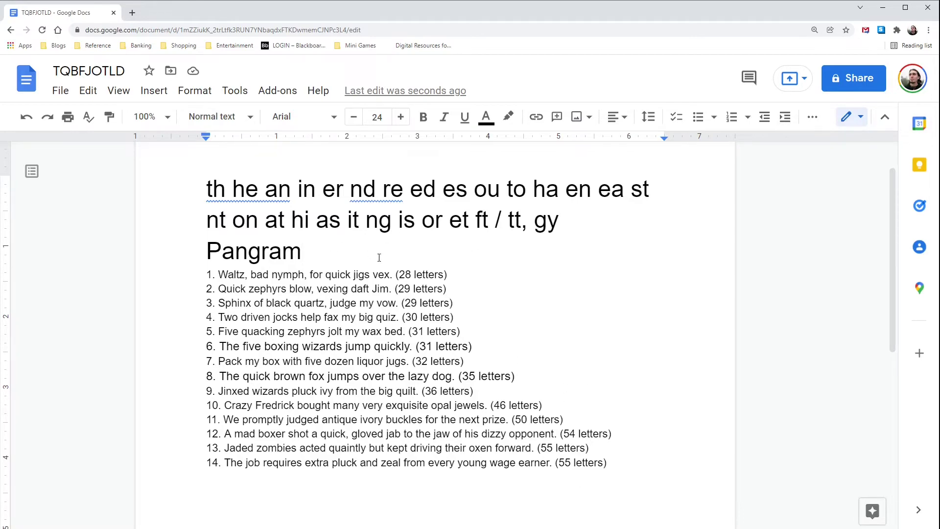
{"action": "key", "text": "Return"}
{"action": "key", "text": "Return"}
Replace "Pangram" below the letter pairs with a line break followed by the words "The art Art".
{"action": "left_click_drag", "start_coordinate": [334, 259], "coordinate": [199, 257]}
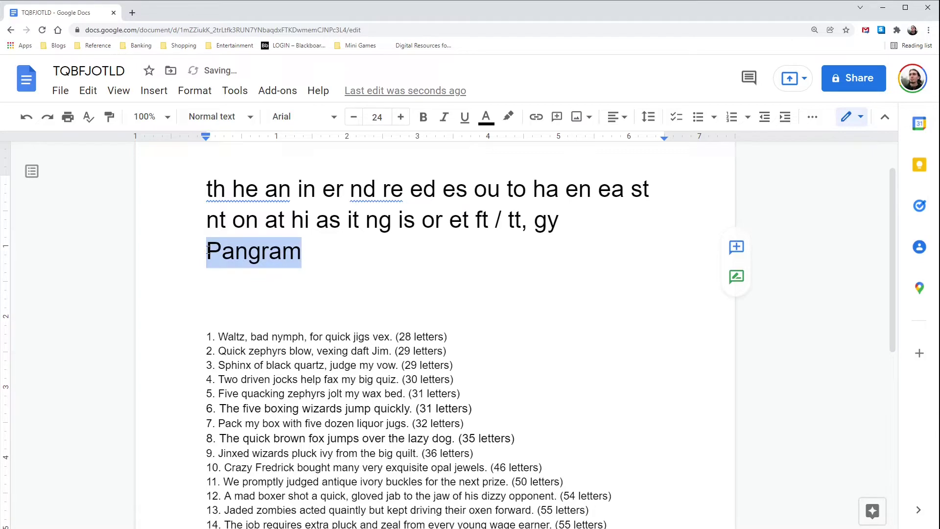
{"action": "key", "text": "BackSpace"}
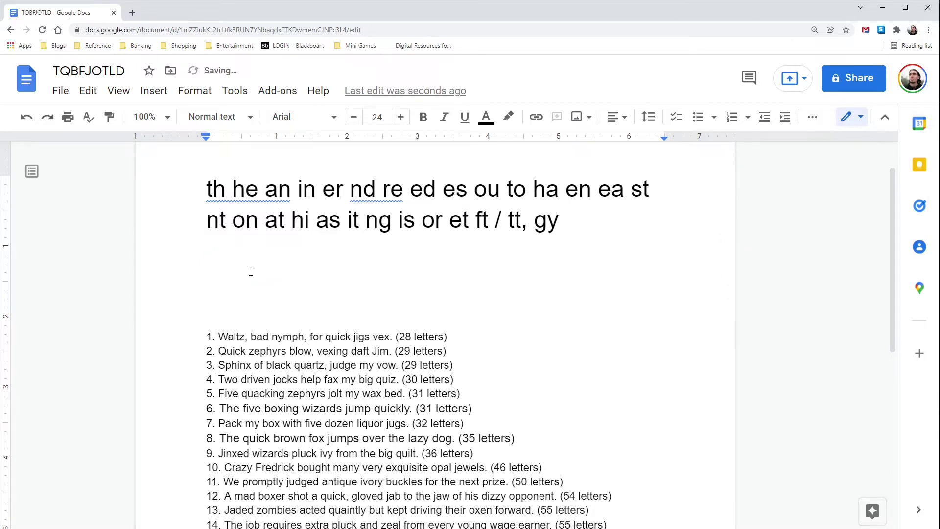
{"action": "key", "text": "Return"}
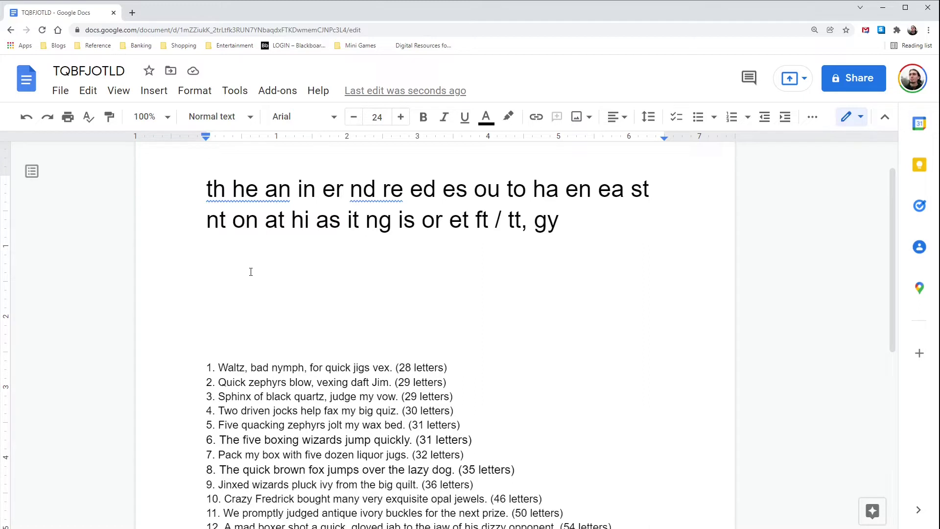
{"action": "type", "text": "The"}
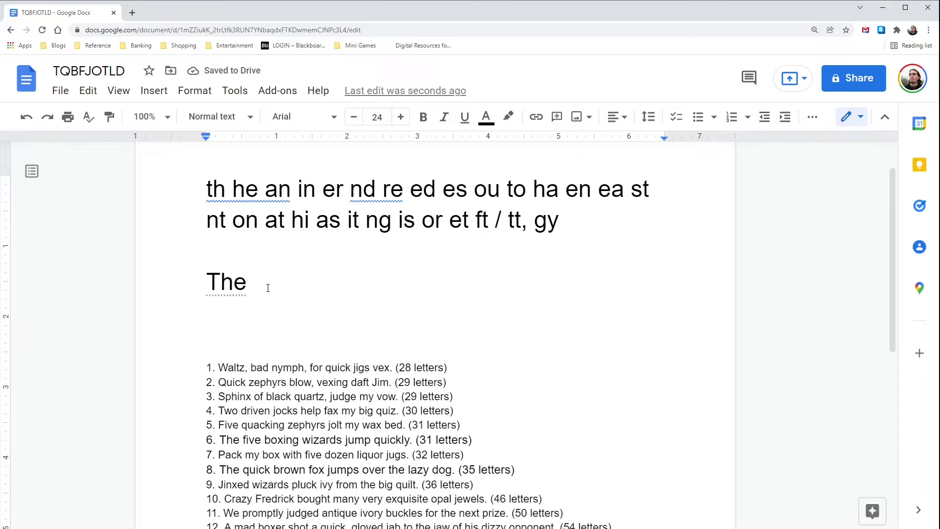
{"action": "type", "text": "art"}
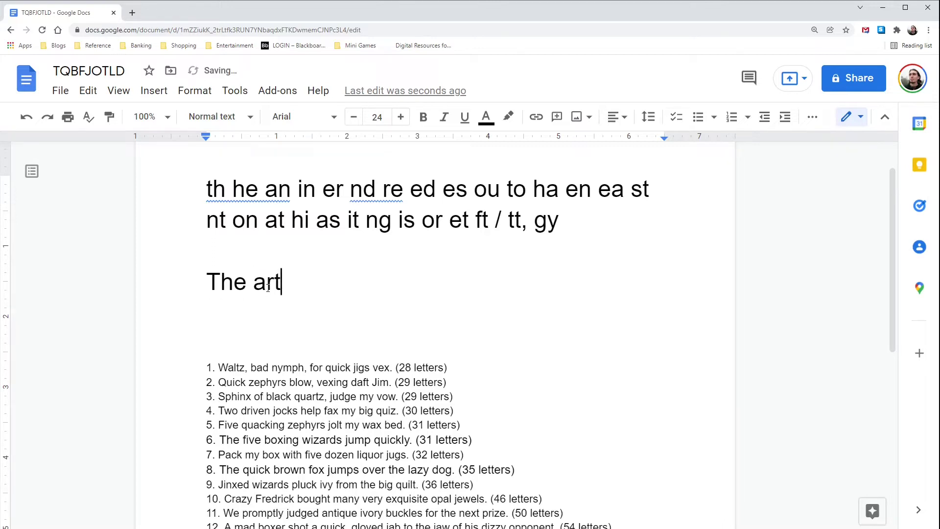
{"action": "type", "text": " Art"}
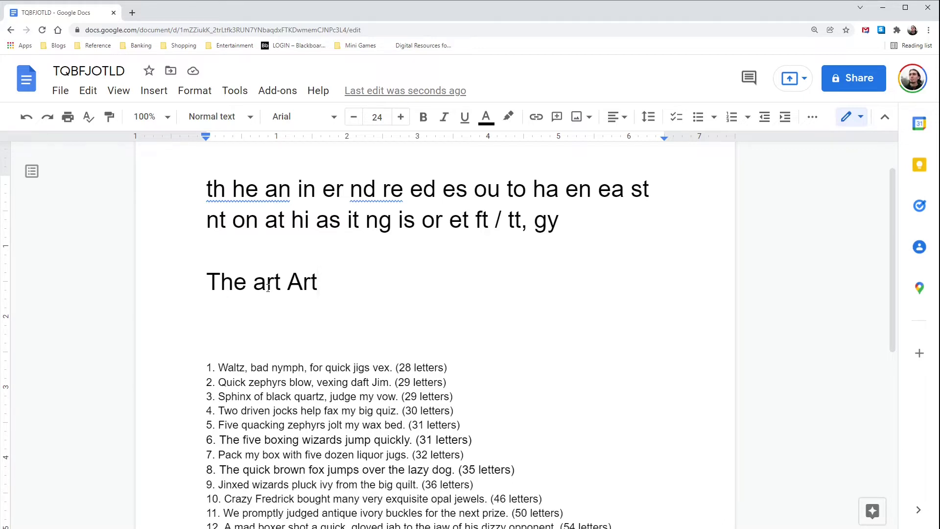
Try extending "art" to "artistic" in the new line and remove the added ending.
{"action": "left_click", "coordinate": [280, 287]}
{"action": "type", "text": "isti"}
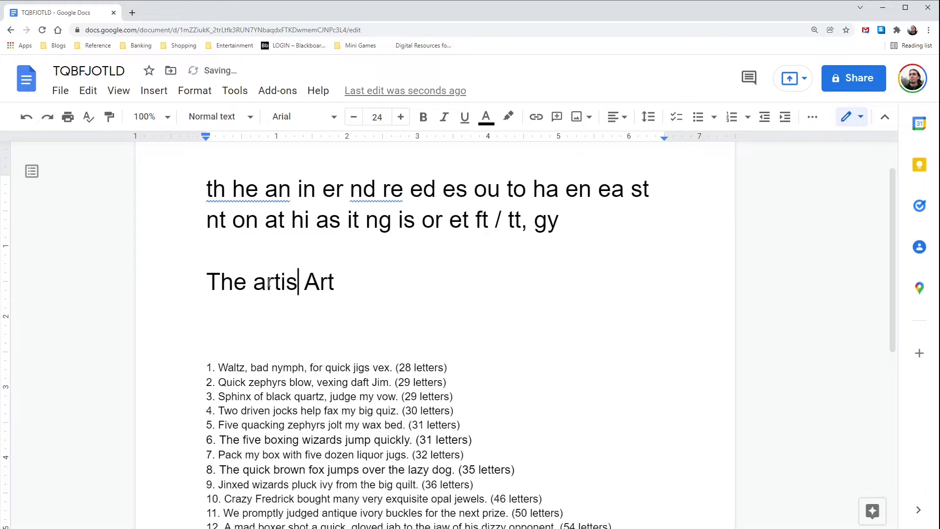
{"action": "type", "text": "c"}
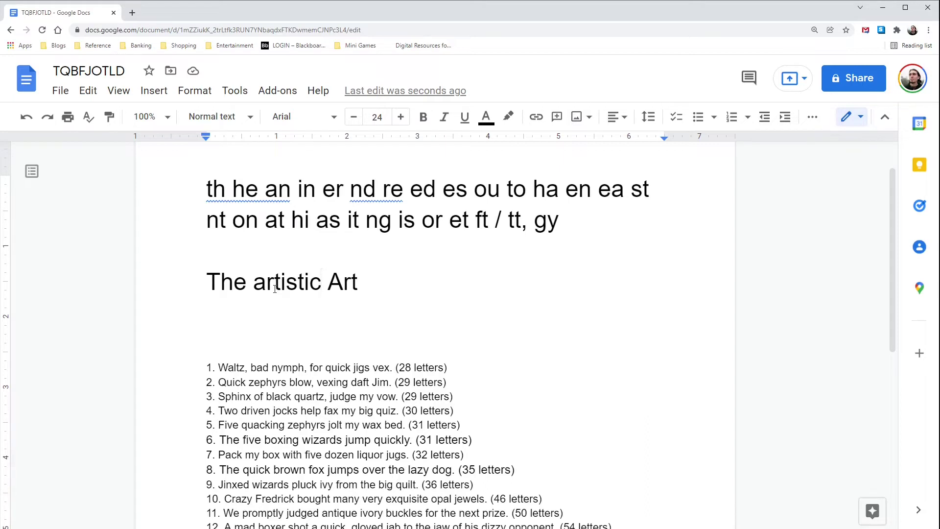
{"action": "key", "text": "shift+Left"}
{"action": "key", "text": "shift+Left"}
{"action": "key", "text": "shift+Left"}
{"action": "key", "text": "shift+Left"}
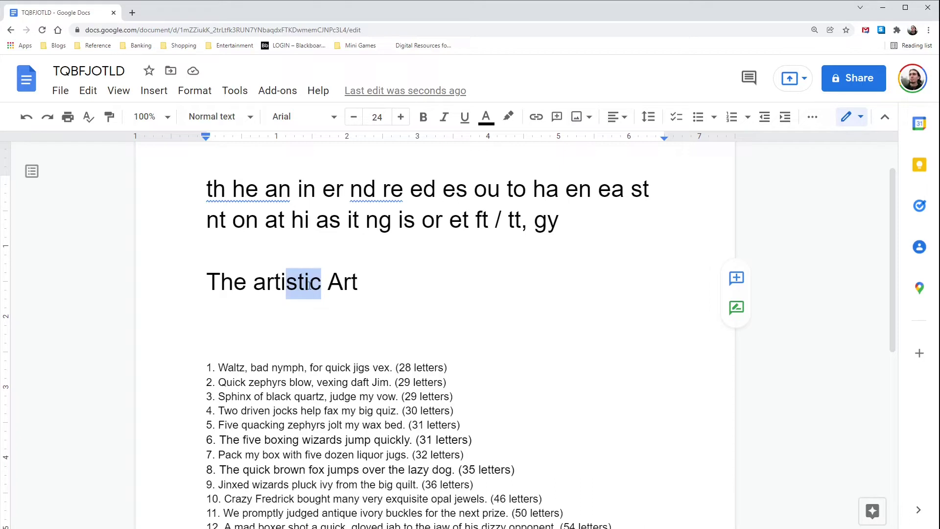
{"action": "key", "text": "BackSpace"}
{"action": "key", "text": "BackSpace"}
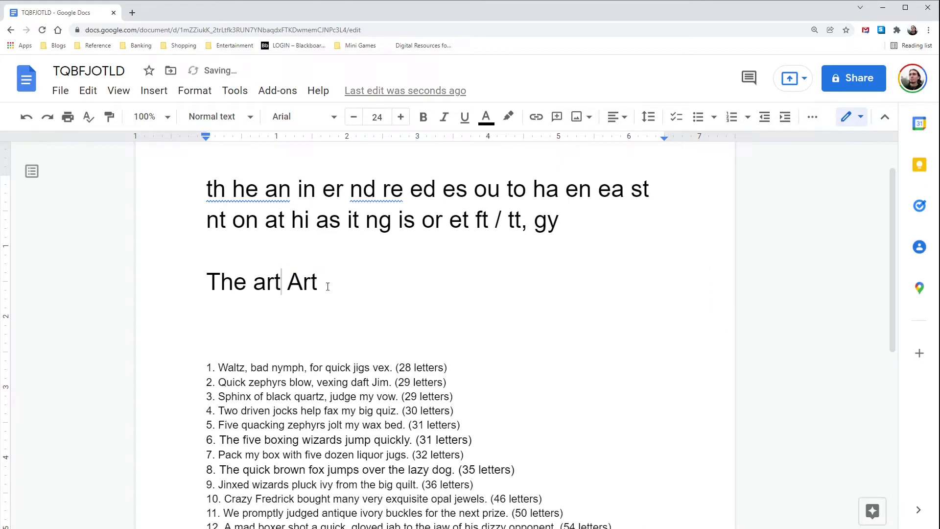
Extend "art" to "artist" and append "graphic ASU Tullibody" to the end of the line.
{"action": "type", "text": "is"}
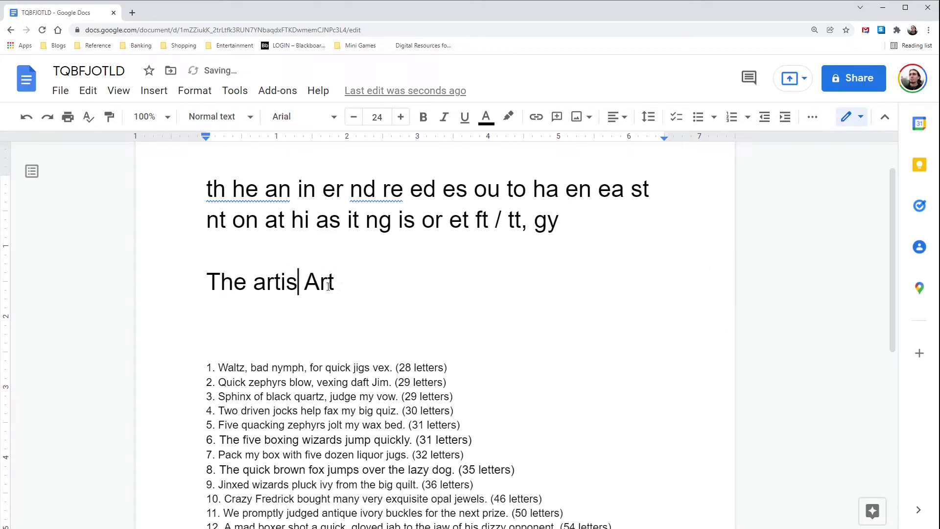
{"action": "type", "text": "t"}
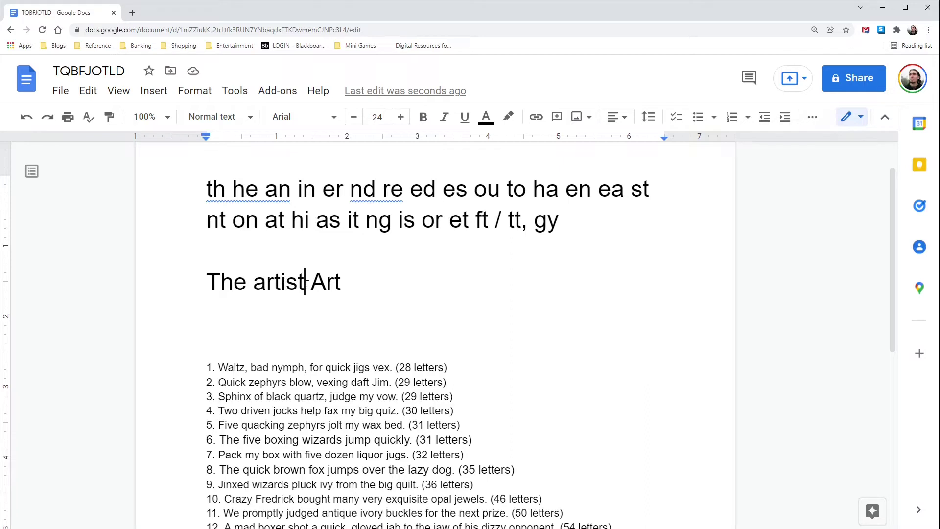
{"action": "left_click", "coordinate": [361, 279]}
{"action": "type", "text": "graphic"}
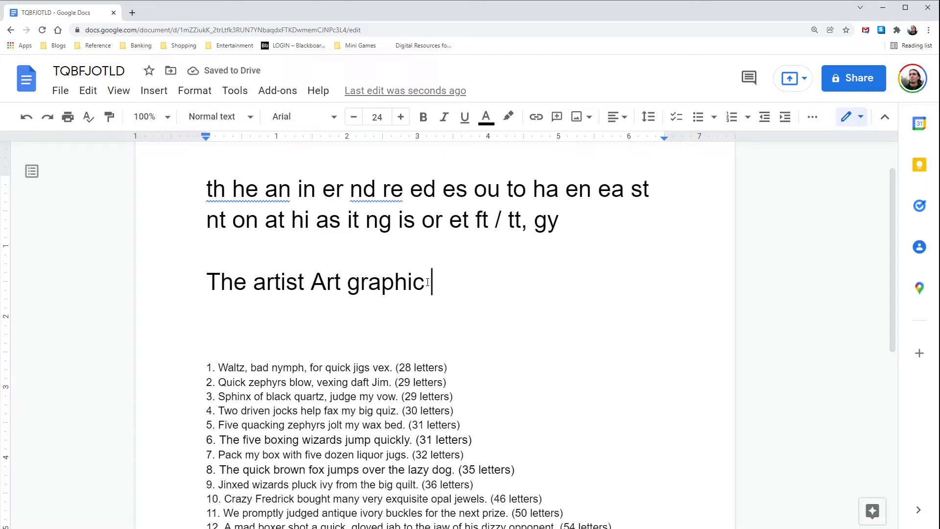
{"action": "type", "text": " ASU"}
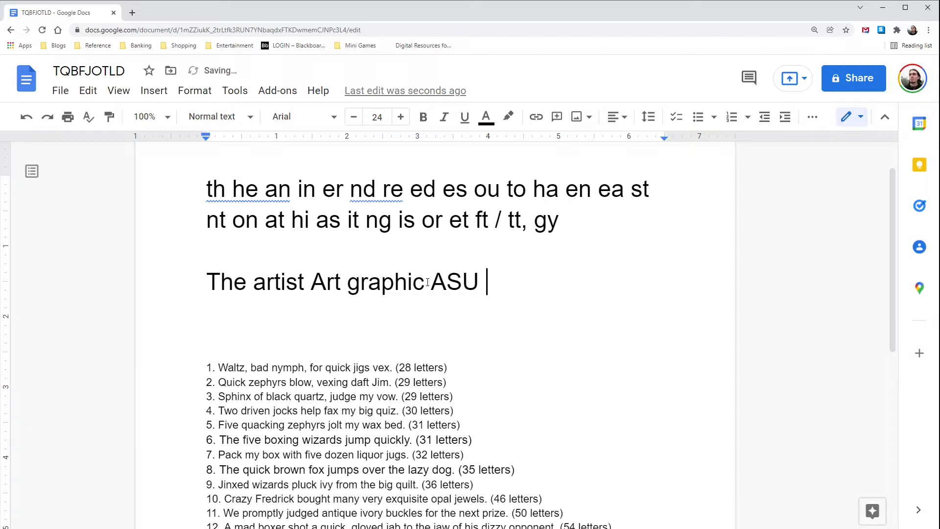
{"action": "type", "text": "Tullibody"}
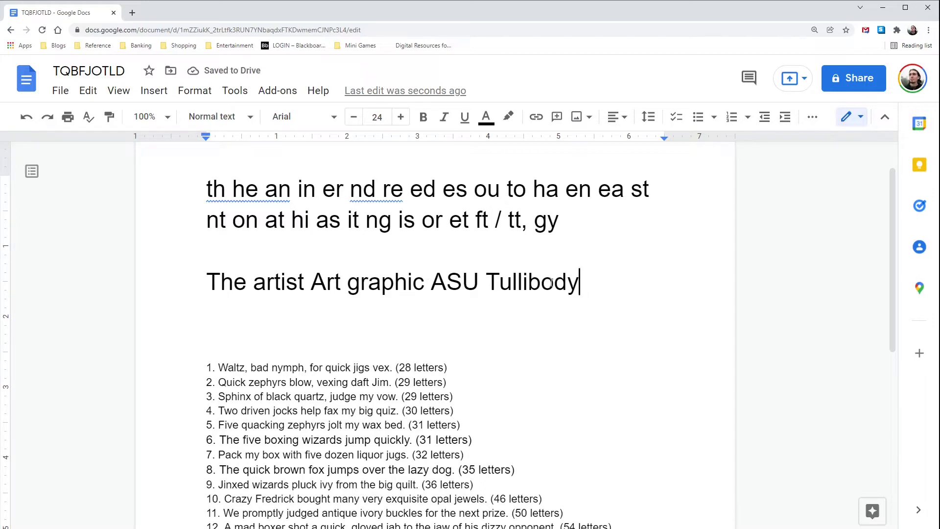
Highlight "body" and "ll" in "Tullibody" for inspection and append "sequential" to the end of the text.
{"action": "left_click_drag", "start_coordinate": [528, 288], "coordinate": [578, 289]}
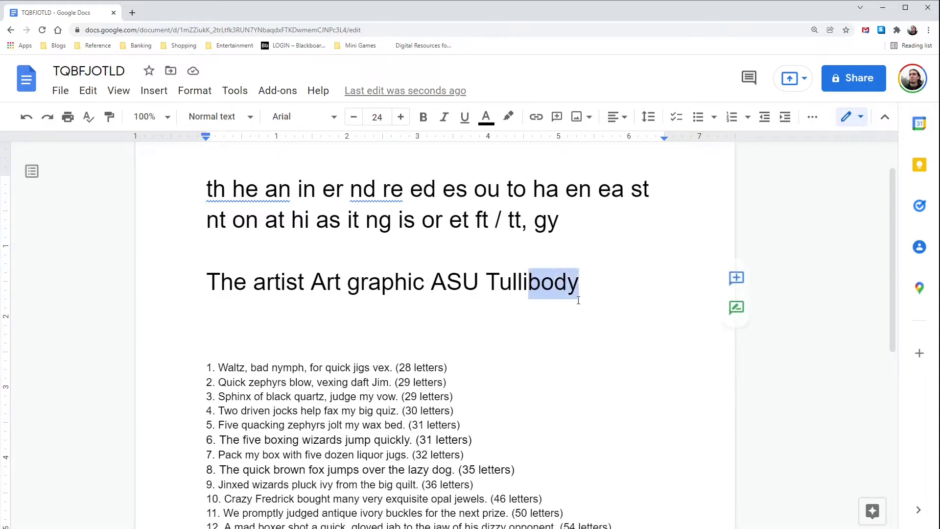
{"action": "left_click_drag", "start_coordinate": [513, 283], "coordinate": [522, 285]}
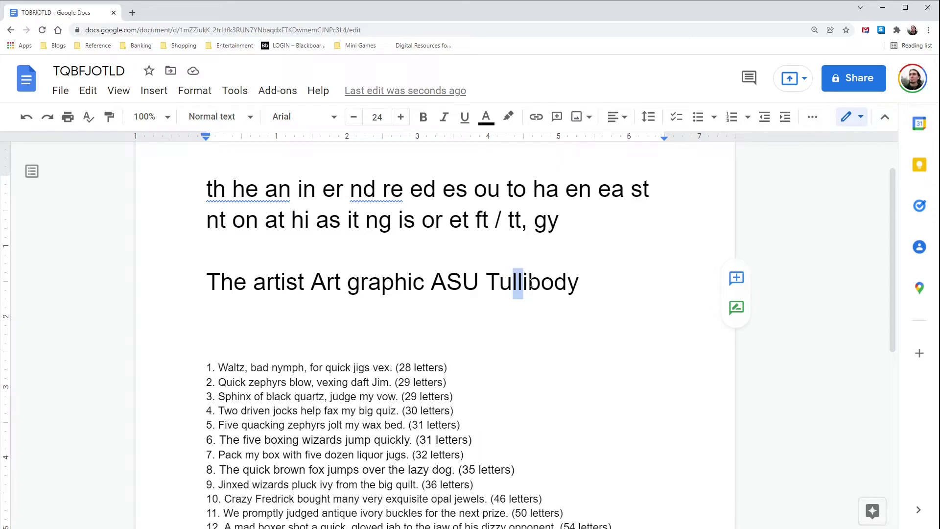
{"action": "left_click", "coordinate": [587, 272]}
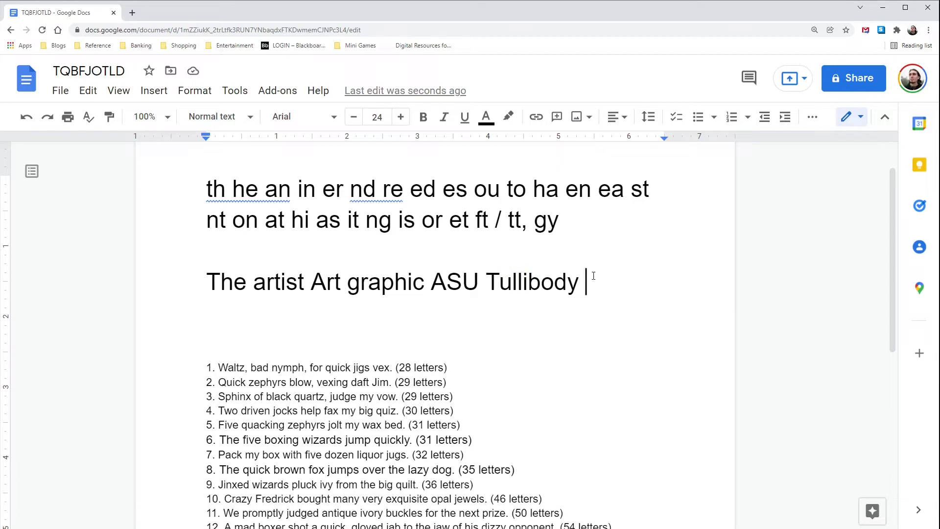
{"action": "type", "text": "S"}
{"action": "key", "text": "BackSpace"}
{"action": "type", "text": "sequential"}
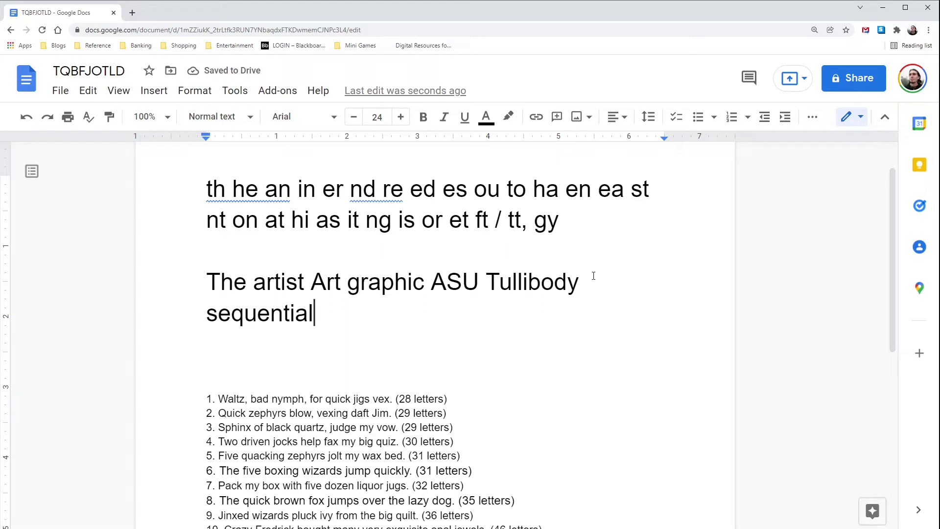
Examine the letter combinations "que" and "ti" in "sequential" and "ti" in "artist".
{"action": "left_click_drag", "start_coordinate": [270, 313], "coordinate": [238, 321]}
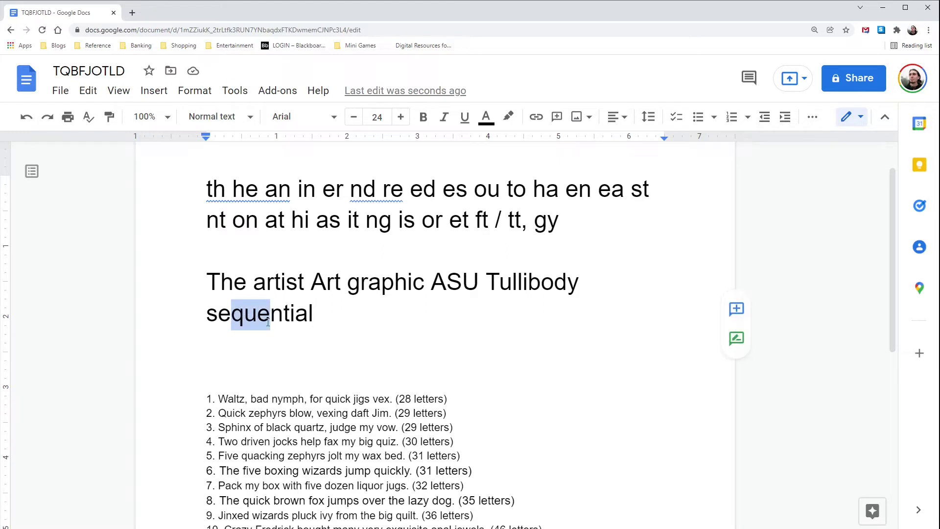
{"action": "left_click", "coordinate": [292, 312]}
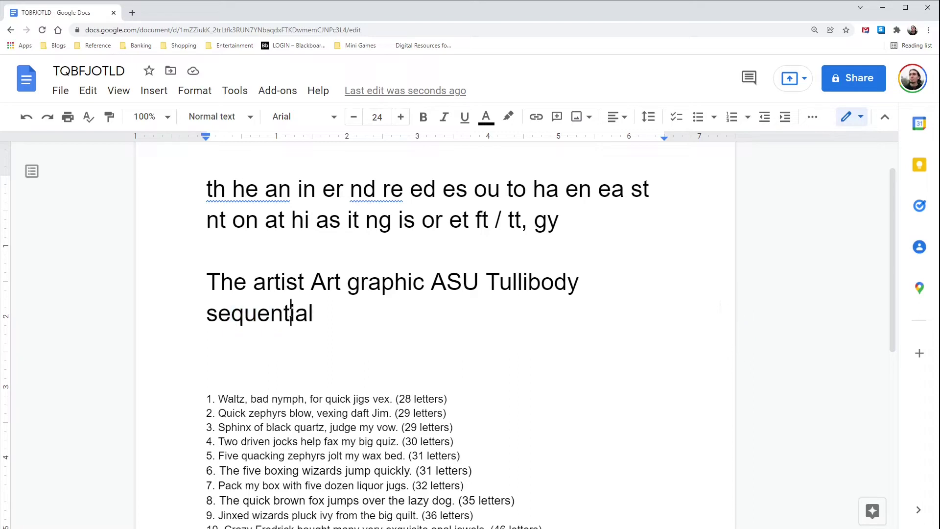
{"action": "left_click_drag", "start_coordinate": [297, 313], "coordinate": [287, 316]}
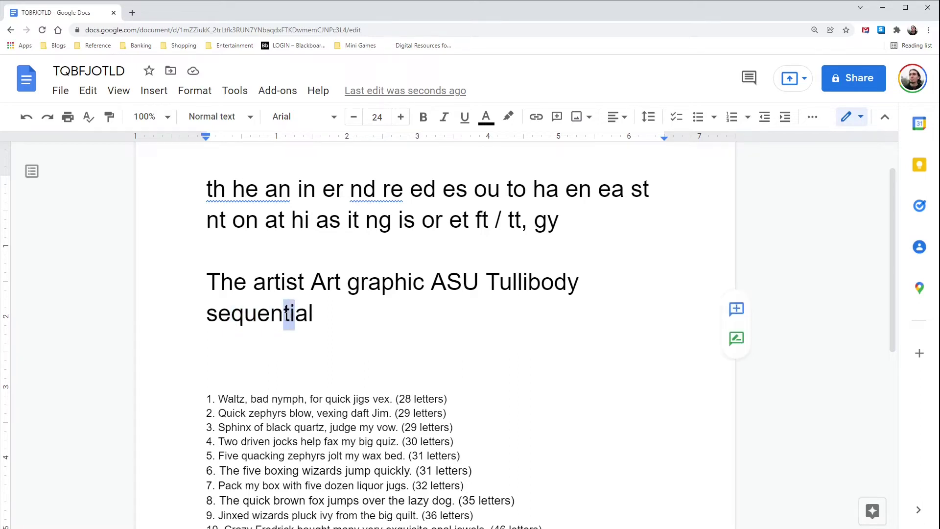
{"action": "left_click_drag", "start_coordinate": [286, 279], "coordinate": [277, 284]}
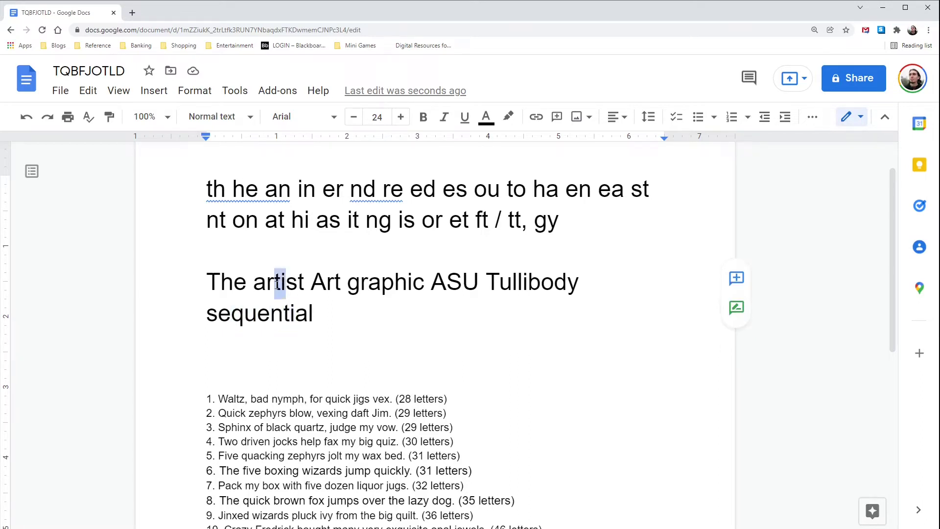
Append the words "web flex hazy" after "sequential".
{"action": "left_click", "coordinate": [315, 310]}
{"action": "type", "text": "web"}
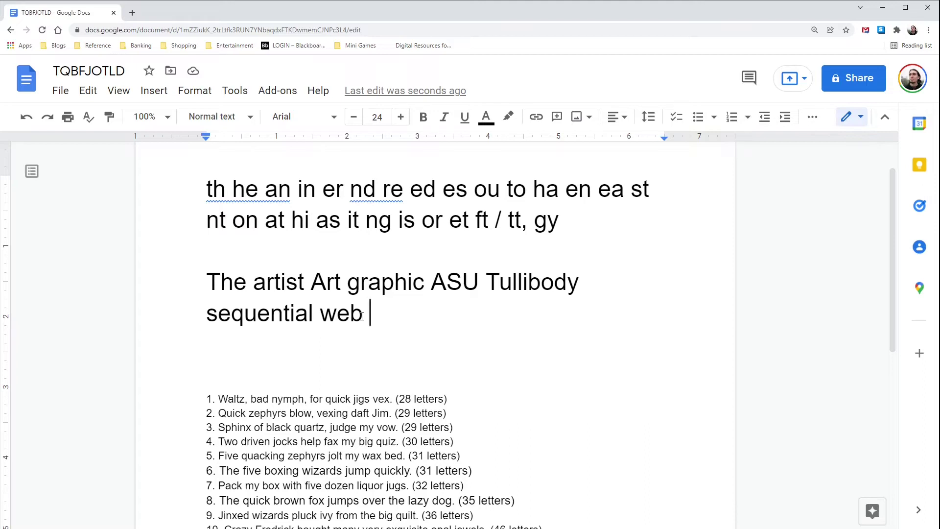
{"action": "type", "text": "flex"}
{"action": "type", "text": "hazy"}
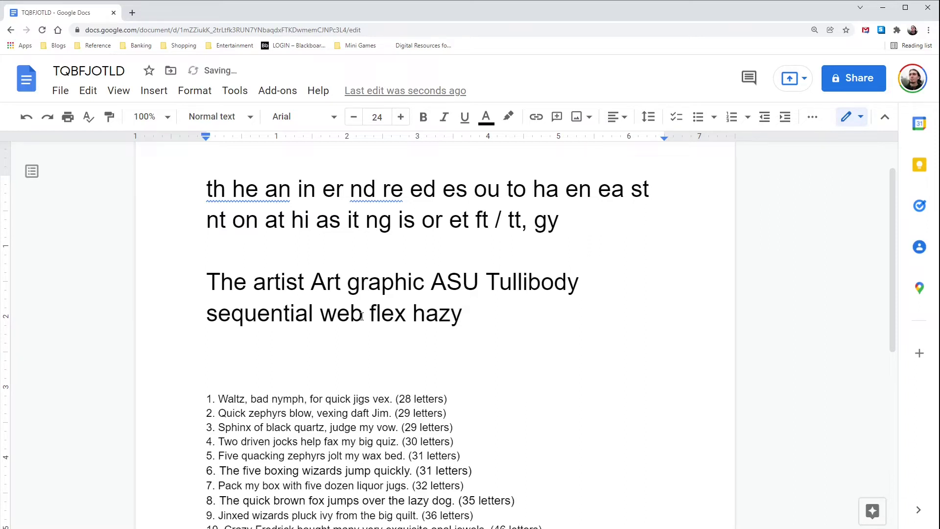
Replace the last word, "hazy", with "crazy".
{"action": "key", "text": "BackSpace"}
{"action": "key", "text": "BackSpace"}
{"action": "key", "text": "BackSpace"}
{"action": "key", "text": "BackSpace"}
{"action": "key", "text": "BackSpace"}
{"action": "type", "text": "cr"}
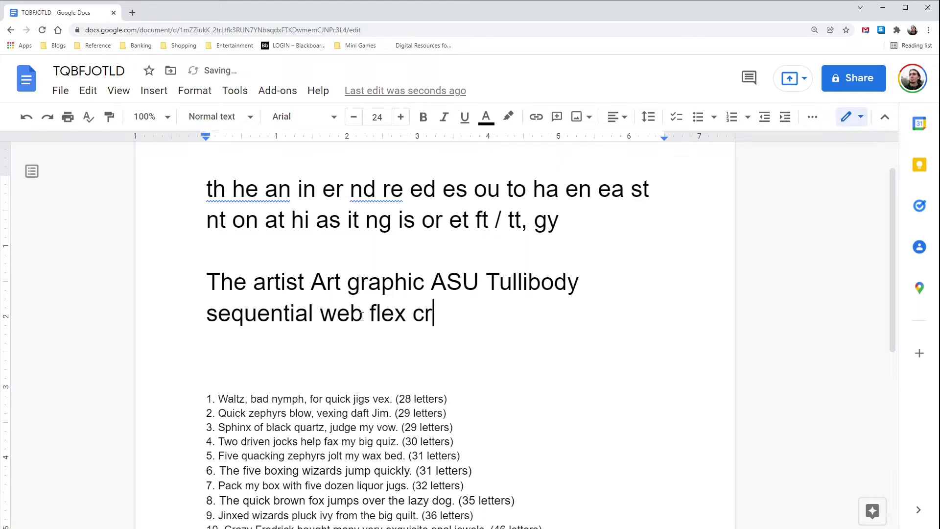
{"action": "type", "text": "azy"}
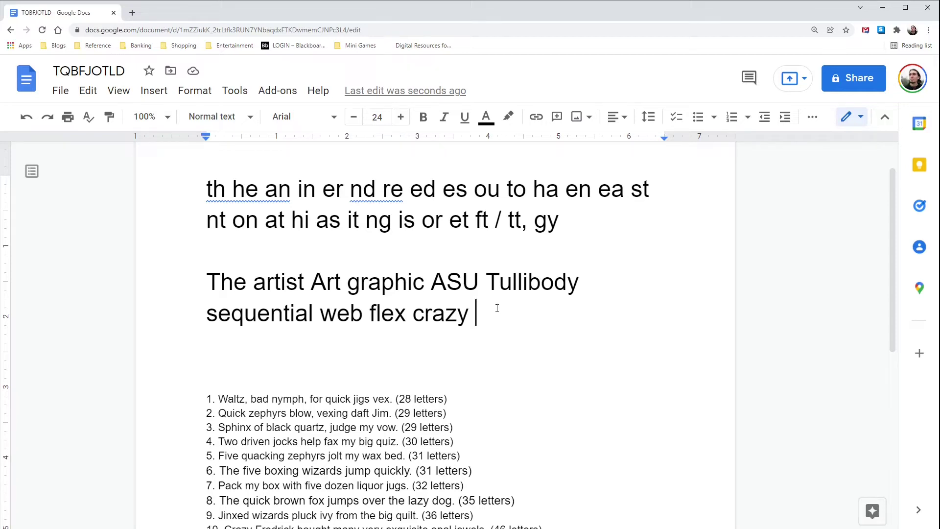
Append the single letters "j k m v" and the word "move" after "crazy".
{"action": "type", "text": "j k m"}
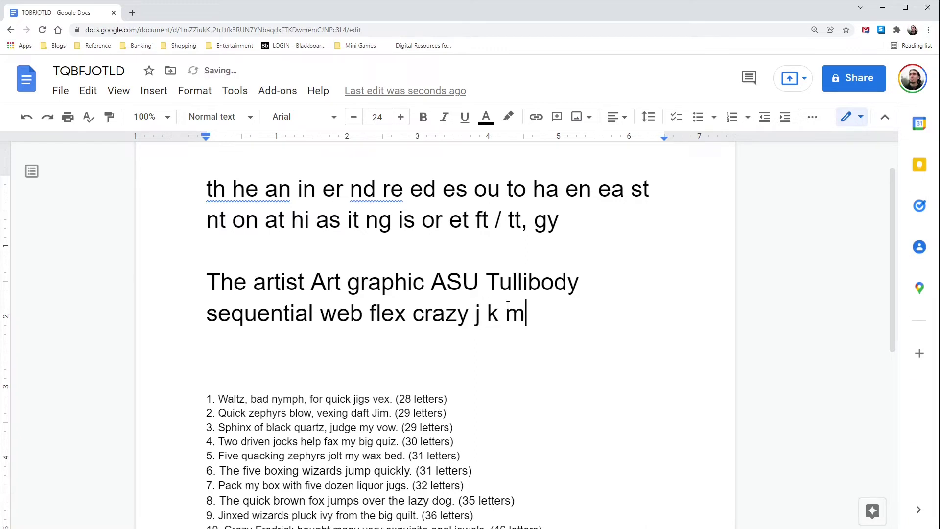
{"action": "type", "text": " v"}
{"action": "type", "text": "move"}
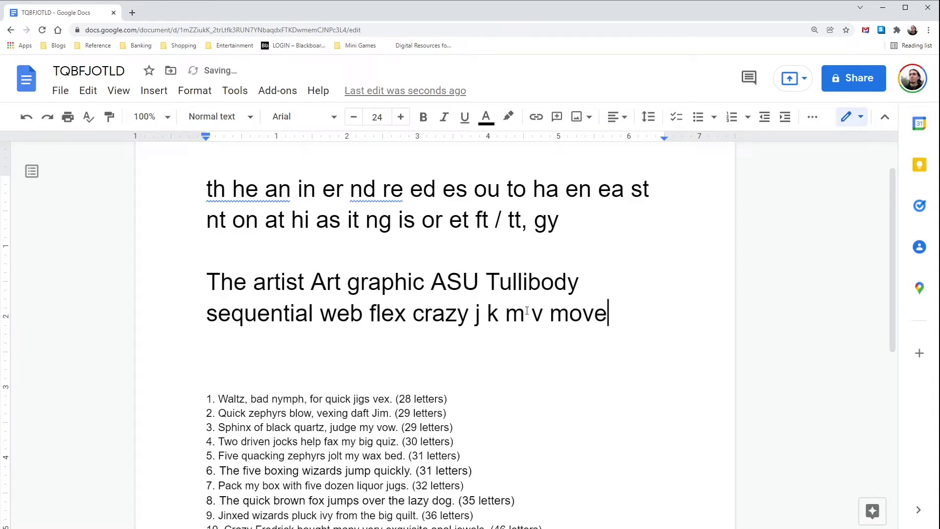
Remove the single letters "m v" in front of "move".
{"action": "left_click", "coordinate": [548, 314]}
{"action": "key", "text": "BackSpace"}
{"action": "key", "text": "BackSpace"}
{"action": "key", "text": "BackSpace"}
{"action": "key", "text": "BackSpace"}
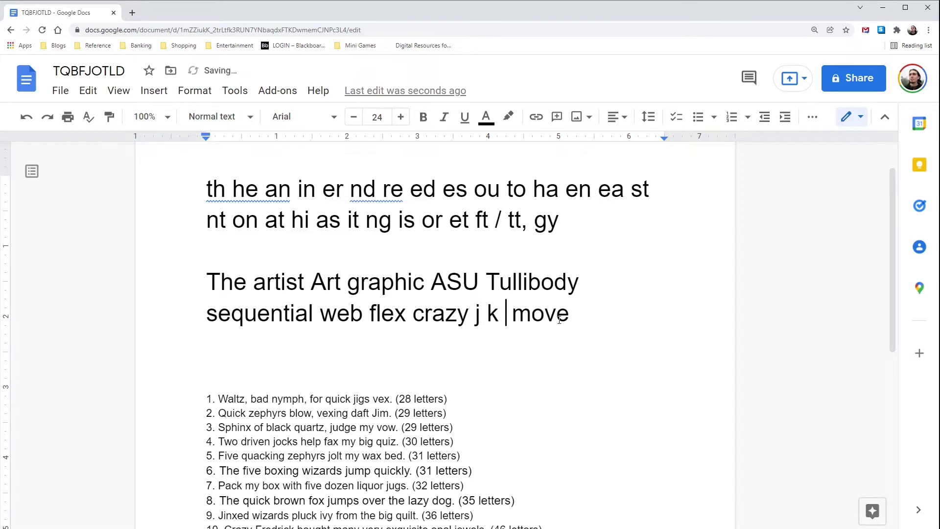
Turn the single letters "j k" into the word "joke" and remove the extra space before "move".
{"action": "key", "text": "Left"}
{"action": "key", "text": "Left"}
{"action": "key", "text": "BackSpace"}
{"action": "type", "text": "o"}
{"action": "key", "text": "Right"}
{"action": "type", "text": "e"}
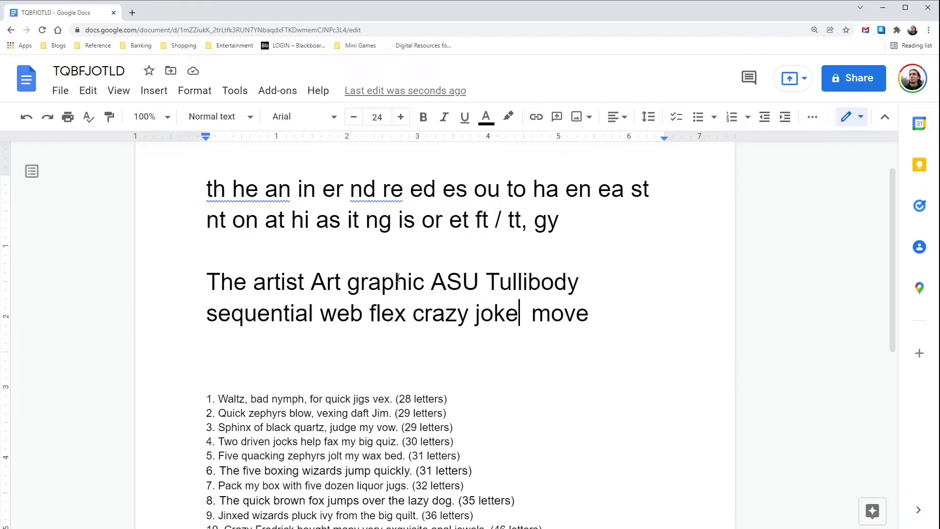
{"action": "key", "text": "Right"}
{"action": "key", "text": "BackSpace"}
Append "attentive" to the end of the text and replace "move" with "am".
{"action": "left_click", "coordinate": [601, 319]}
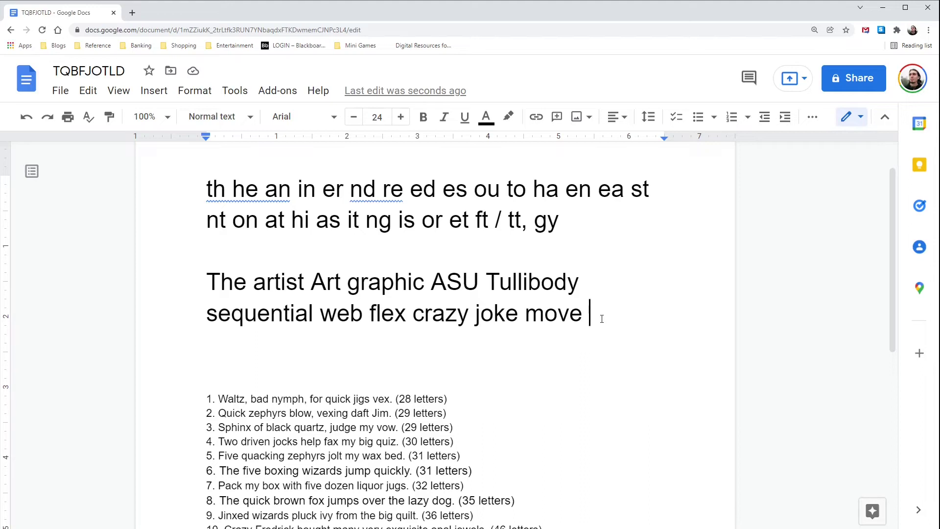
{"action": "type", "text": "attentive"}
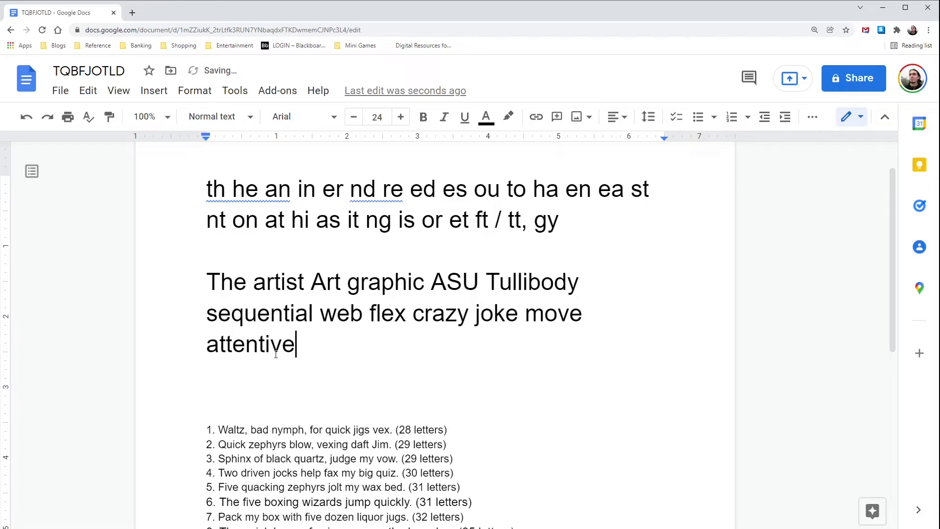
{"action": "left_click", "coordinate": [569, 314]}
{"action": "left_click_drag", "start_coordinate": [591, 315], "coordinate": [550, 320]}
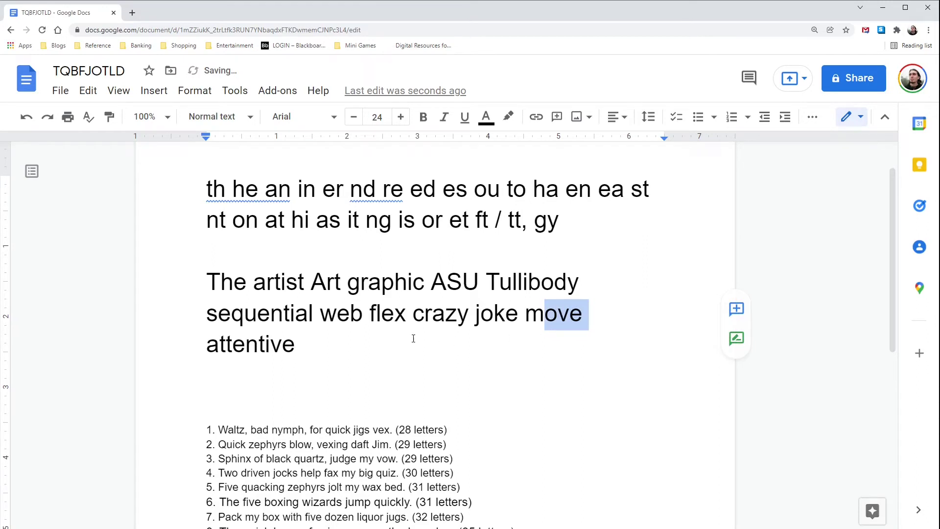
{"action": "key", "text": "ctrl+z"}
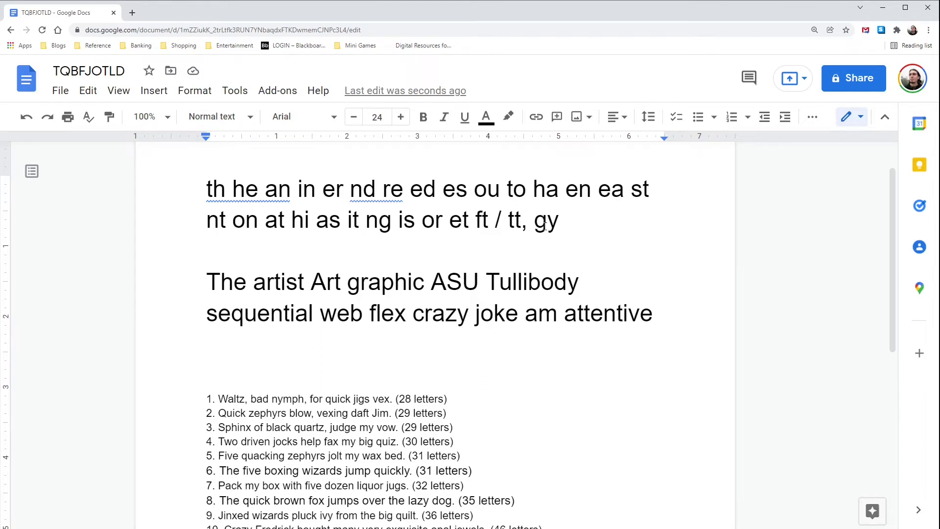
Insert "cagy" in front of "crazy" and append "poppy" to the end of the word list.
{"action": "left_click", "coordinate": [413, 319]}
{"action": "type", "text": "cagy c"}
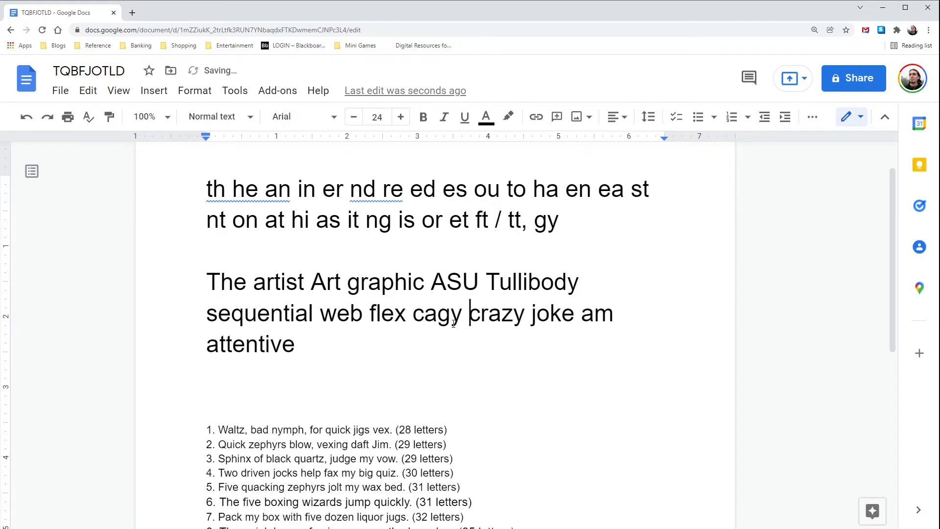
{"action": "left_click", "coordinate": [408, 347]}
{"action": "type", "text": "poppy"}
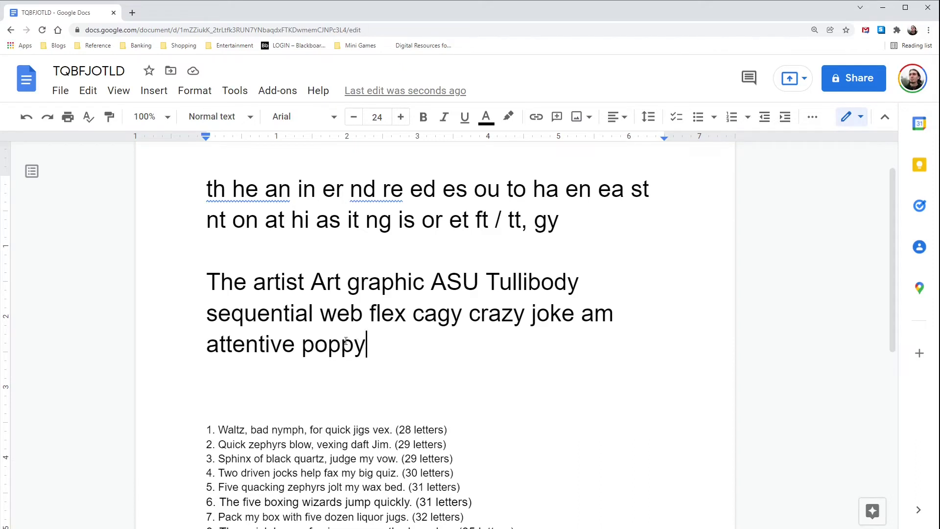
Remove "cagy" from the word list and move "attentive" in front of "artist".
{"action": "left_click_drag", "start_coordinate": [460, 314], "coordinate": [408, 329]}
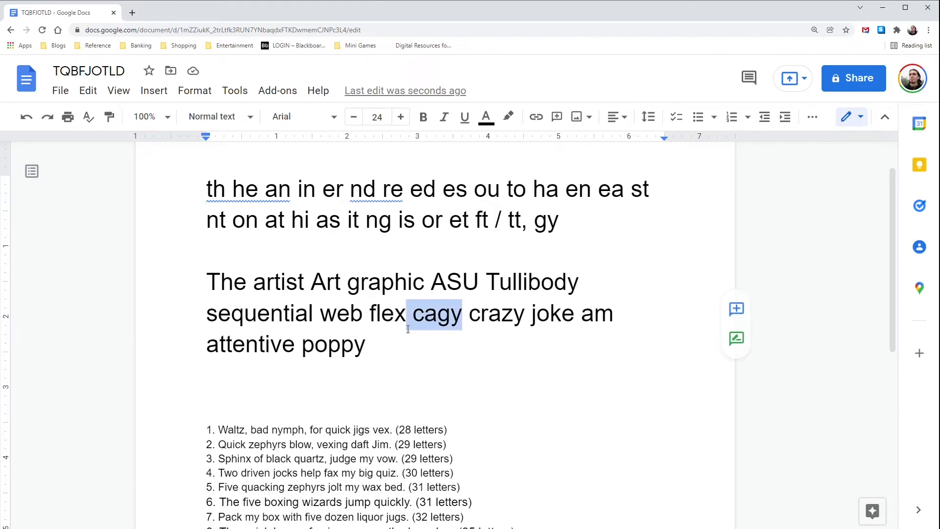
{"action": "key", "text": "BackSpace"}
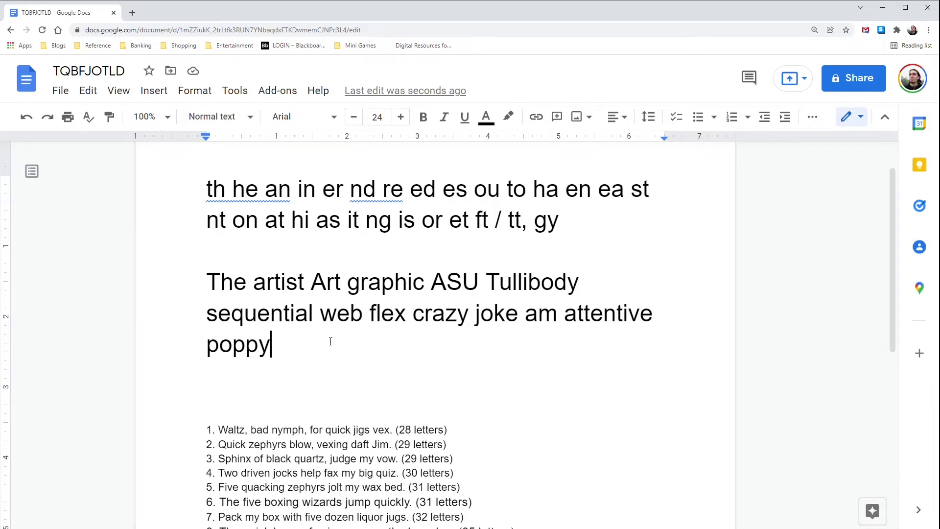
{"action": "double_click", "coordinate": [607, 313]}
{"action": "key", "text": "ctrl+x"}
{"action": "left_click", "coordinate": [253, 282]}
{"action": "key", "text": "ctrl+v"}
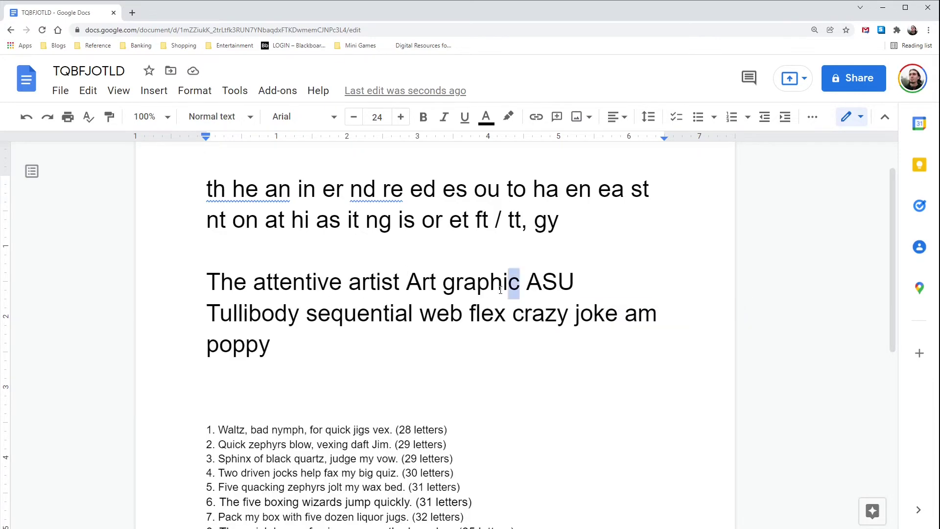
Move "graphic" between "attentive" and "artist".
{"action": "double_click", "coordinate": [482, 282]}
{"action": "key", "text": "ctrl+x"}
{"action": "left_click", "coordinate": [348, 282]}
{"action": "key", "text": "ctrl+v"}
Move "flex" directly after "artist" and extend it to "flexed".
{"action": "double_click", "coordinate": [429, 321]}
{"action": "double_click", "coordinate": [487, 313]}
{"action": "key", "text": "ctrl+x"}
{"action": "left_click", "coordinate": [490, 283]}
{"action": "key", "text": "ctrl+v"}
{"action": "type", "text": "ed"}
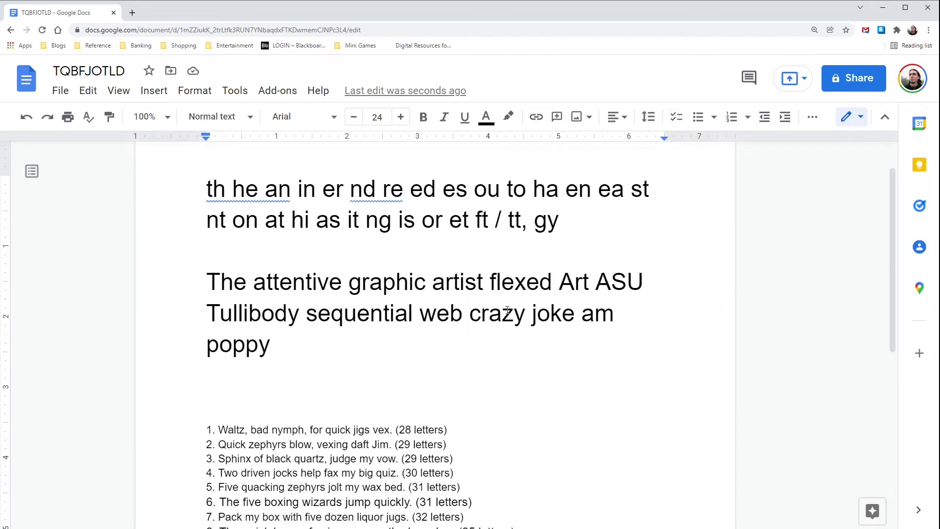
Move "crazy", "joke" and "web" in that order between "flexed" and "Art".
{"action": "double_click", "coordinate": [519, 313]}
{"action": "key", "text": "ctrl+x"}
{"action": "left_click", "coordinate": [559, 283]}
{"action": "key", "text": "ctrl+v"}
{"action": "double_click", "coordinate": [545, 313]}
{"action": "key", "text": "ctrl+x"}
{"action": "left_click", "coordinate": [622, 282]}
{"action": "key", "text": "ctrl+v"}
{"action": "double_click", "coordinate": [580, 313]}
{"action": "key", "text": "ctrl+x"}
{"action": "left_click", "coordinate": [256, 315]}
{"action": "key", "text": "ctrl+v"}
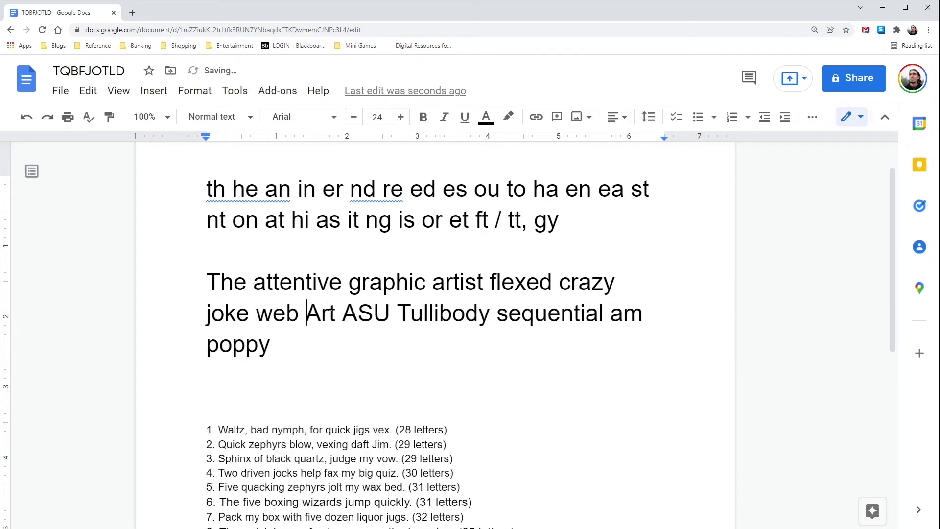
Insert "at" after "Art" and turn "ASU" into the possessive "ASU's".
{"action": "key", "text": "ctrl+Right"}
{"action": "type", "text": "at"}
{"action": "key", "text": "Right"}
{"action": "key", "text": "Right"}
{"action": "key", "text": "Right"}
{"action": "type", "text": "'s"}
{"action": "left_click", "coordinate": [530, 333]}
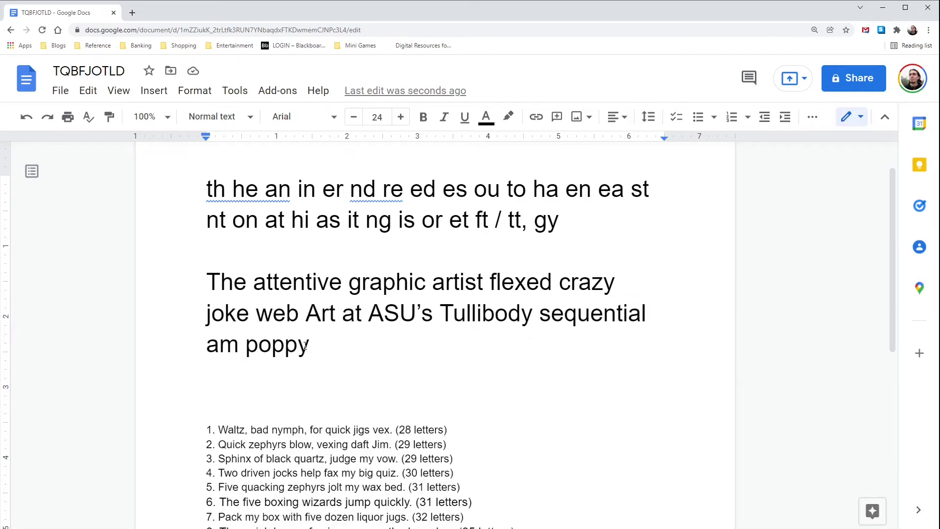
{"action": "key", "text": "ctrl+Left"}
{"action": "key", "text": "Left"}
{"action": "key", "text": "shift+Left"}
{"action": "key", "text": "shift+Left"}
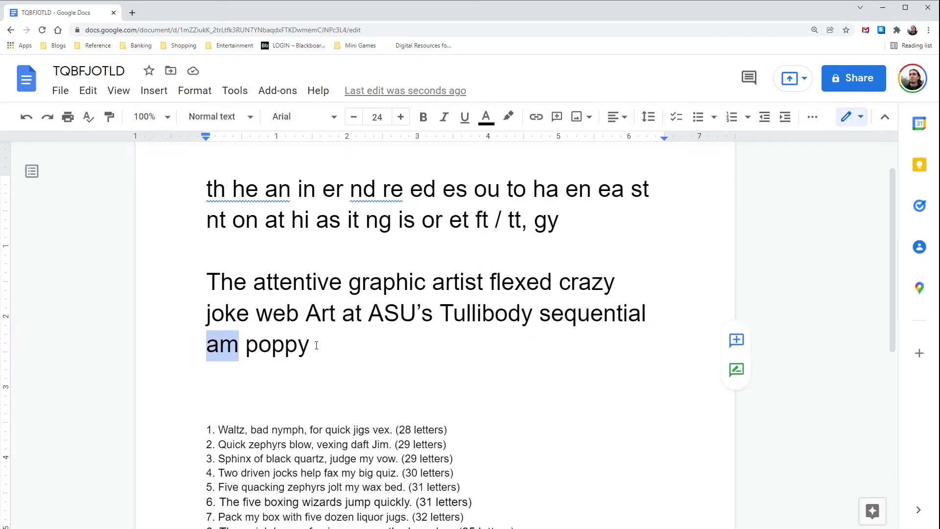
{"action": "left_click", "coordinate": [422, 337]}
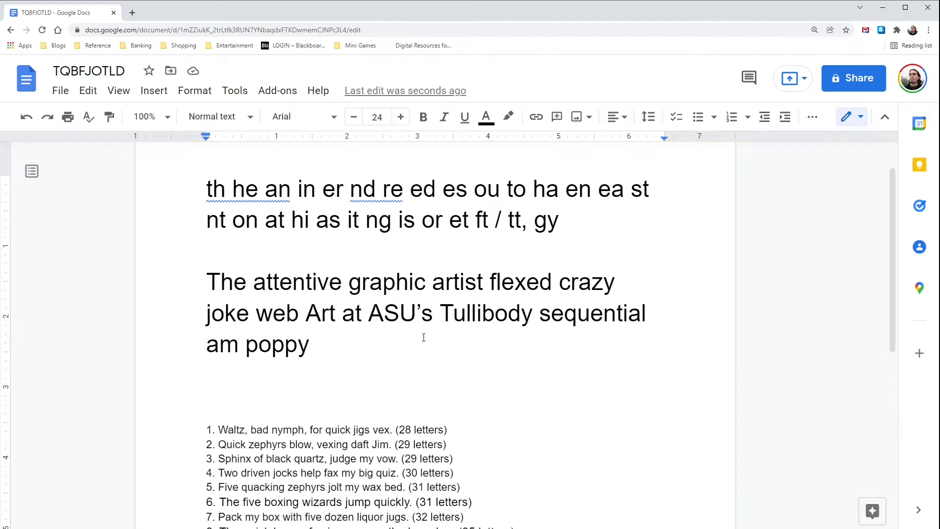
Move "Tullibody" to the start of the sentence and put a comma after it.
{"action": "key", "text": "ctrl+Left"}
{"action": "key", "text": "ctrl+Left"}
{"action": "key", "text": "ctrl+Left"}
{"action": "key", "text": "Left"}
{"action": "key", "text": "shift+Left"}
{"action": "key", "text": "shift+Left"}
{"action": "key", "text": "shift+Left"}
{"action": "key", "text": "shift+Left"}
{"action": "key", "text": "shift+Left"}
{"action": "key", "text": "shift+Left"}
{"action": "key", "text": "shift+Left"}
{"action": "key", "text": "shift+Left"}
{"action": "key", "text": "shift+Left"}
{"action": "key", "text": "ctrl+x"}
{"action": "key", "text": "ctrl+Up"}
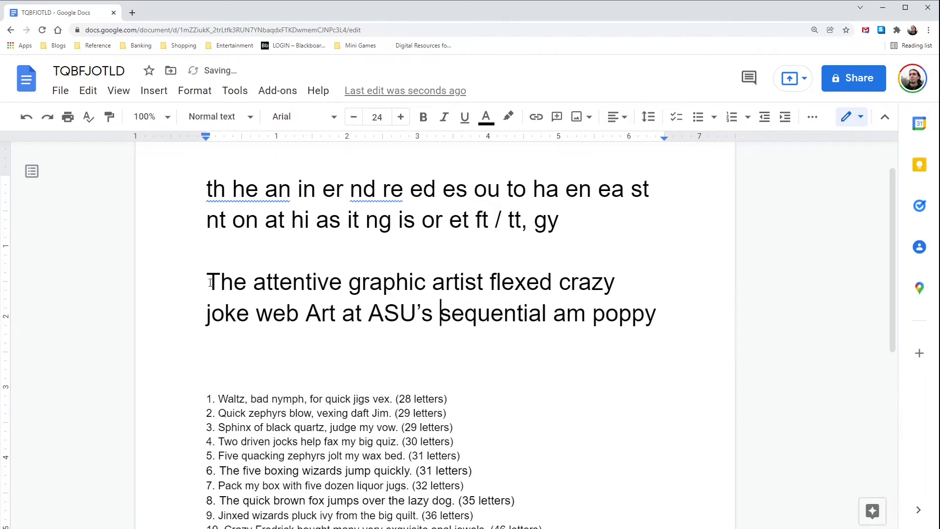
{"action": "key", "text": "ctrl+v"}
{"action": "type", "text": ","}
Add a comma after "artist" in the sentence.
{"action": "key", "text": "ctrl+Right"}
{"action": "key", "text": "ctrl+Right"}
{"action": "key", "text": "ctrl+Right"}
{"action": "key", "text": "ctrl+Right"}
{"action": "key", "text": "Left"}
{"action": "type", "text": ","}
Remove "am" in front of "poppy" and end the sentence with "poppy map.".
{"action": "left_click", "coordinate": [556, 337]}
{"action": "left_click_drag", "start_coordinate": [650, 316], "coordinate": [272, 345]}
{"action": "key", "text": "ctrl+shift+Left"}
{"action": "type", "text": "map."}
Hyphenate the words to "crazy-joke" and replace the sentence's final period with a question mark.
{"action": "left_click", "coordinate": [268, 313]}
{"action": "key", "text": "BackSpace"}
{"action": "type", "text": "-"}
{"action": "left_click", "coordinate": [361, 346]}
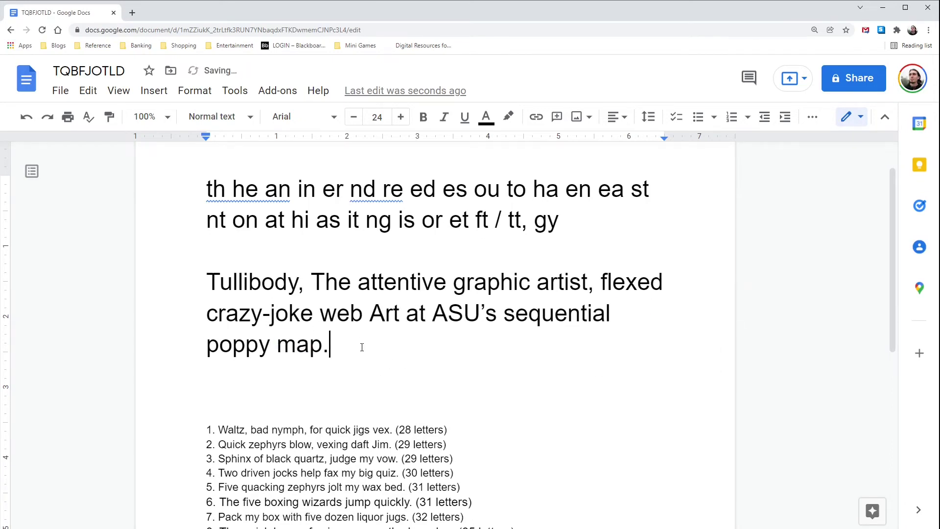
{"action": "key", "text": "BackSpace"}
{"action": "type", "text": "?"}
Examine the comma, apostrophe, hyphen and question mark in the custom sentence by selecting them one at a time.
{"action": "left_click_drag", "start_coordinate": [307, 293], "coordinate": [297, 293]}
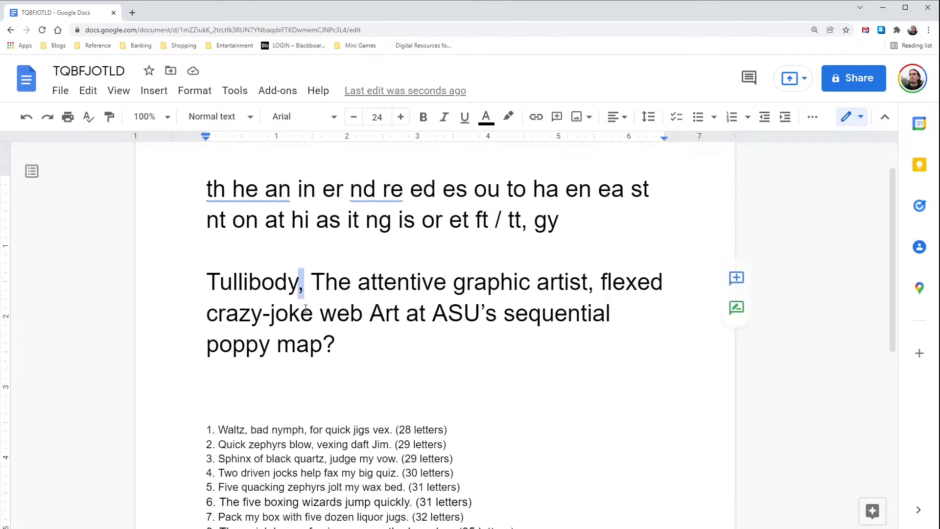
{"action": "left_click_drag", "start_coordinate": [488, 309], "coordinate": [482, 313]}
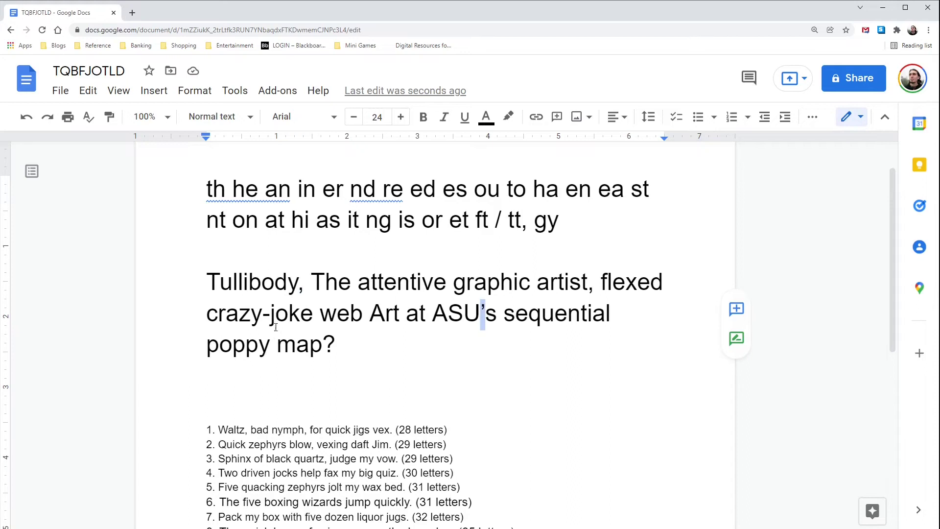
{"action": "left_click_drag", "start_coordinate": [271, 314], "coordinate": [265, 319]}
{"action": "left_click", "coordinate": [336, 347]}
{"action": "key", "text": "shift+Left"}
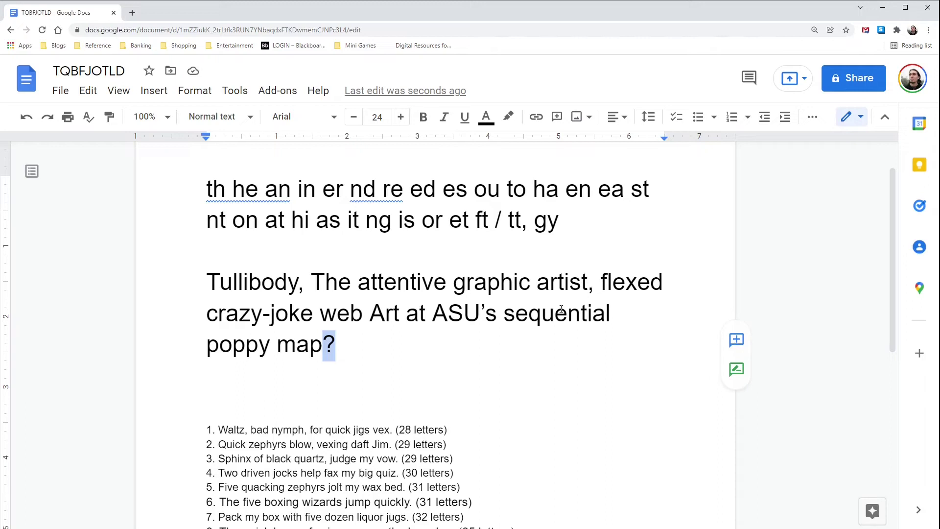
{"action": "left_click", "coordinate": [337, 347]}
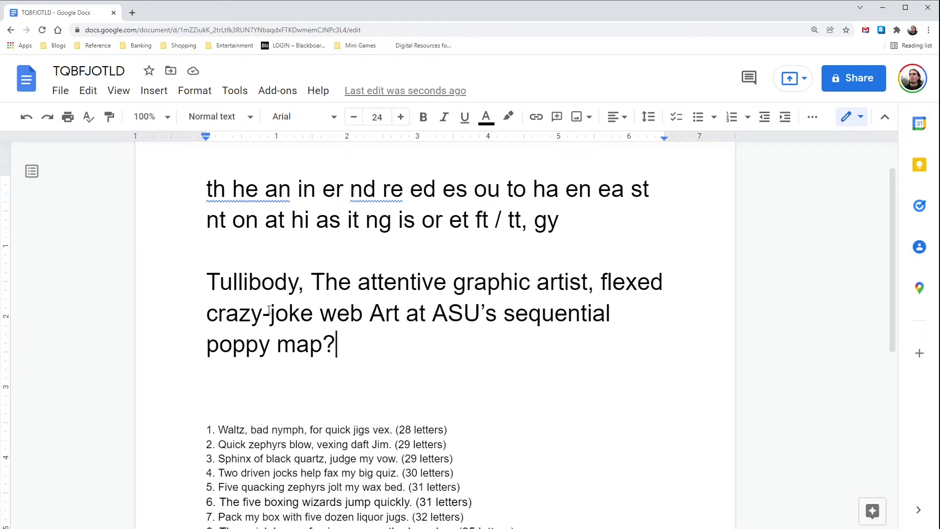
Insert an "@" directly in front of "Tullibody" and dismiss the mention suggestions.
{"action": "left_click", "coordinate": [209, 279]}
{"action": "type", "text": "@"}
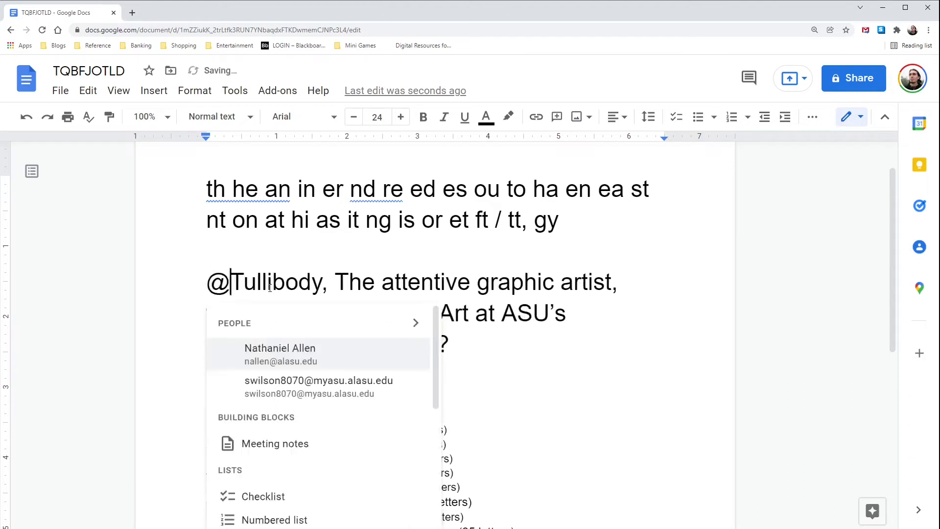
{"action": "left_click", "coordinate": [399, 288]}
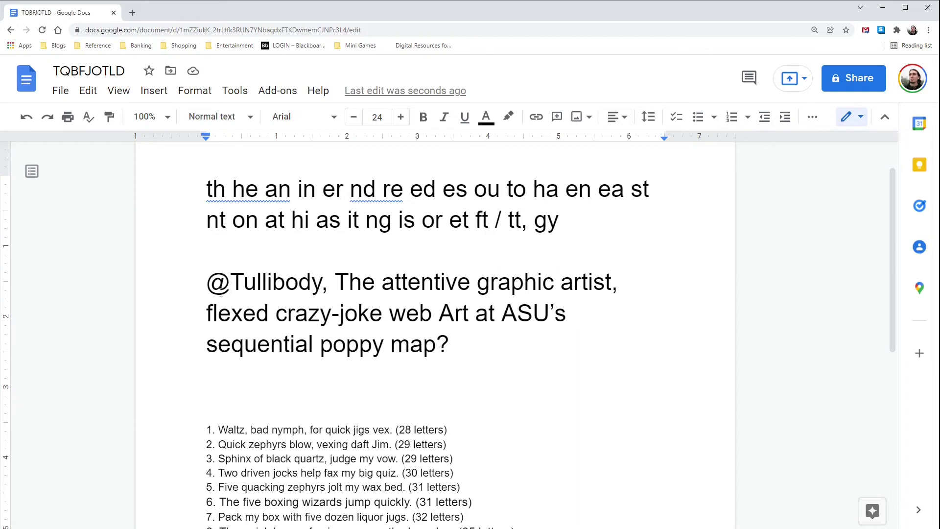
{"action": "left_click", "coordinate": [484, 348]}
{"action": "type", "text": "([{"}
{"action": "key", "text": "BackSpace"}
{"action": "key", "text": "BackSpace"}
{"action": "key", "text": "BackSpace"}
Copy the custom sentence and paste it three times at the end of the document, separated by blank lines.
{"action": "left_click", "coordinate": [501, 314]}
{"action": "left_click_drag", "start_coordinate": [459, 343], "coordinate": [207, 283]}
{"action": "key", "text": "ctrl+c"}
{"action": "key", "text": "ctrl+End"}
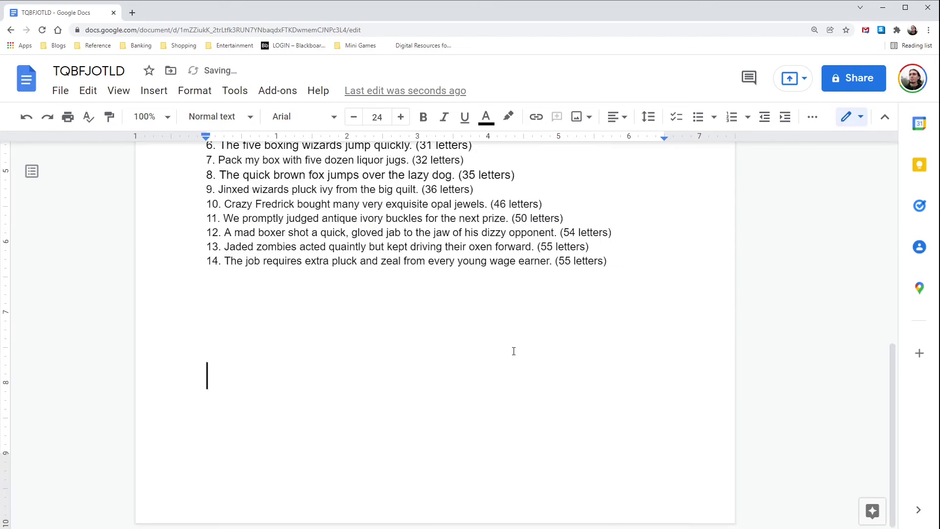
{"action": "key", "text": "ctrl+v"}
{"action": "key", "text": "Return"}
{"action": "key", "text": "Return"}
{"action": "key", "text": "ctrl+v"}
{"action": "key", "text": "Return"}
{"action": "key", "text": "Return"}
{"action": "key", "text": "ctrl+v"}
Set the font of the second pasted sentence to Lobster.
{"action": "left_click_drag", "start_coordinate": [459, 395], "coordinate": [207, 333]}
{"action": "scroll", "coordinate": [206, 333], "scroll_direction": "down", "scroll_amount": 2}
{"action": "left_click", "coordinate": [401, 366]}
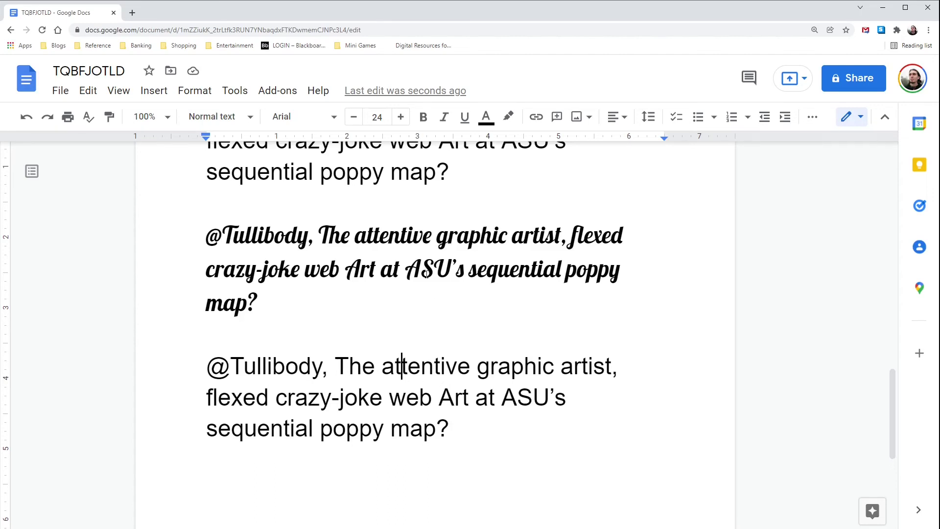
{"action": "left_click", "coordinate": [461, 266]}
Set the font of the third pasted sentence to Impact.
{"action": "left_click", "coordinate": [297, 367]}
{"action": "key", "text": "ctrl+a"}
{"action": "left_click_drag", "start_coordinate": [217, 366], "coordinate": [455, 427]}
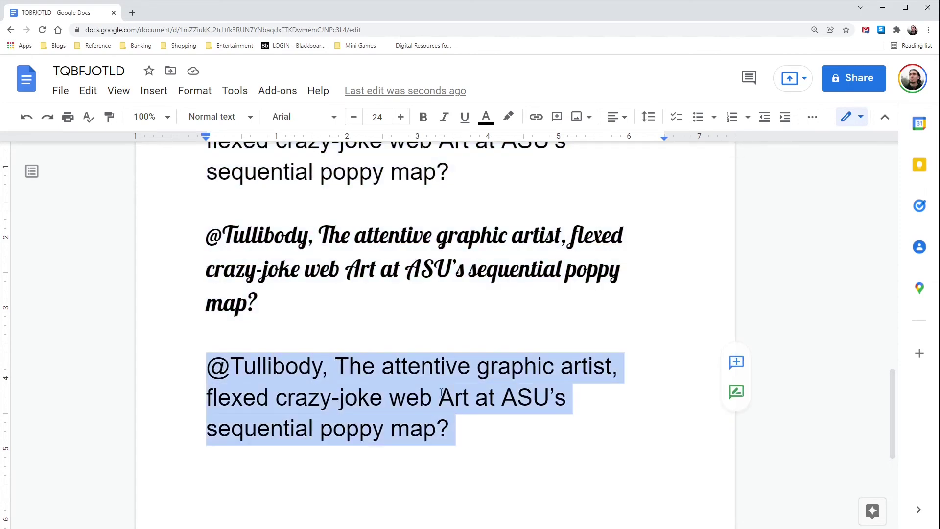
{"action": "left_click", "coordinate": [299, 116]}
{"action": "scroll", "coordinate": [369, 388], "scroll_direction": "down", "scroll_amount": 5}
{"action": "scroll", "coordinate": [370, 388], "scroll_direction": "up", "scroll_amount": 1}
{"action": "left_click", "coordinate": [370, 362]}
{"action": "left_click", "coordinate": [248, 395]}
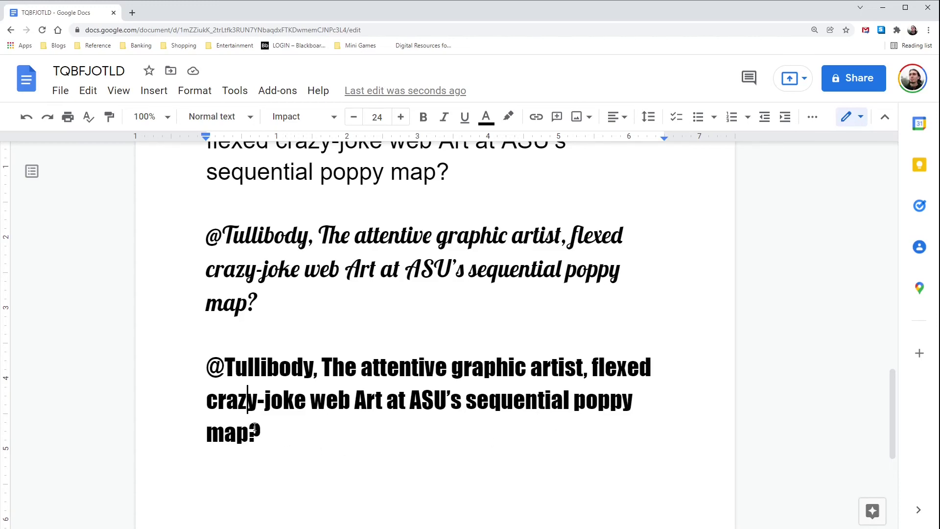
Set the font of the first pasted sentence to Luckiest Guy.
{"action": "scroll", "coordinate": [254, 427], "scroll_direction": "up", "scroll_amount": 2}
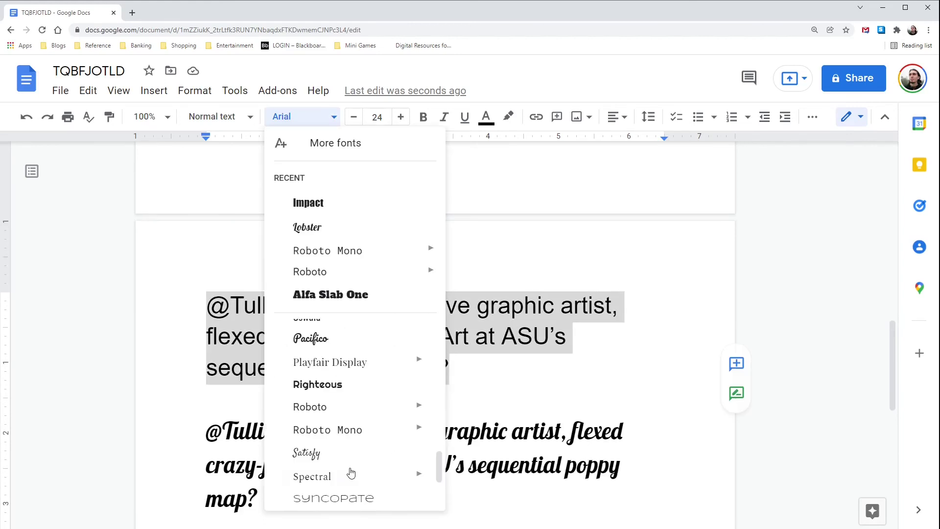
{"action": "mouse_move", "coordinate": [350, 472]}
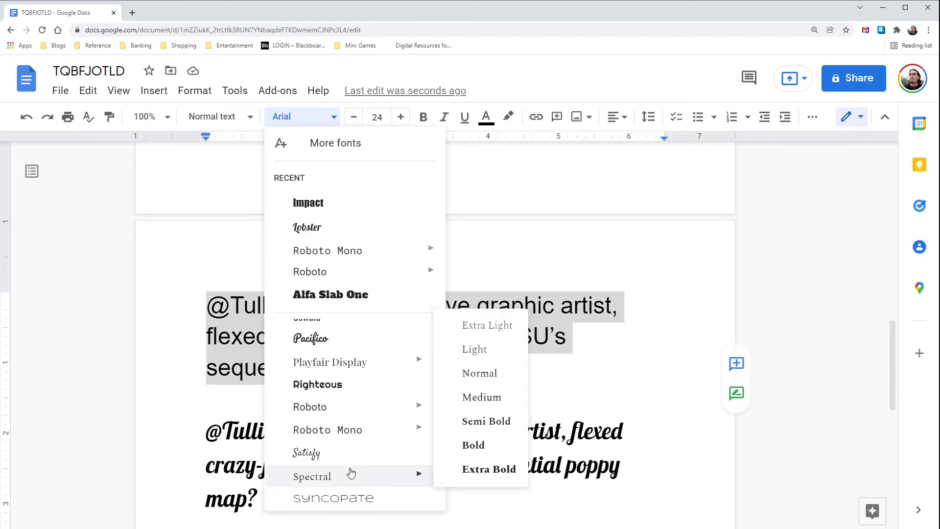
{"action": "scroll", "coordinate": [350, 473], "scroll_direction": "up", "scroll_amount": 2}
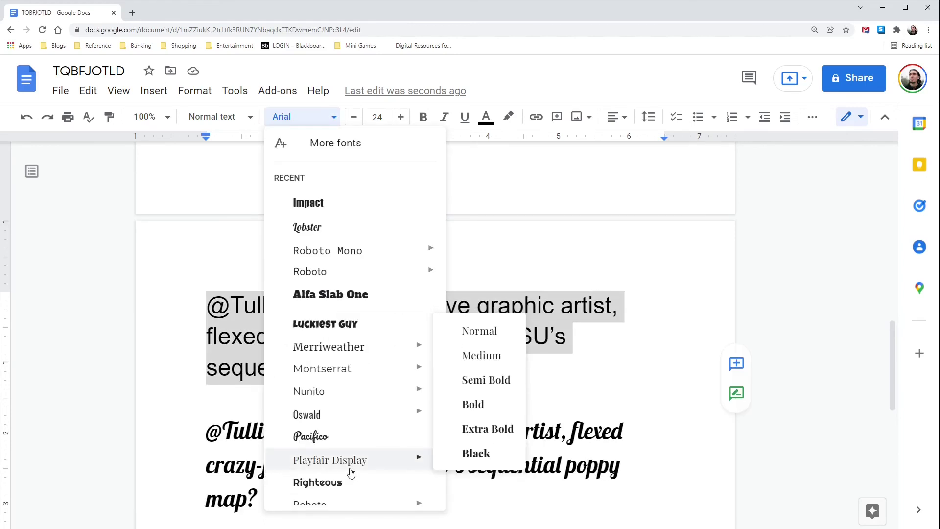
{"action": "scroll", "coordinate": [350, 427], "scroll_direction": "up", "scroll_amount": 2}
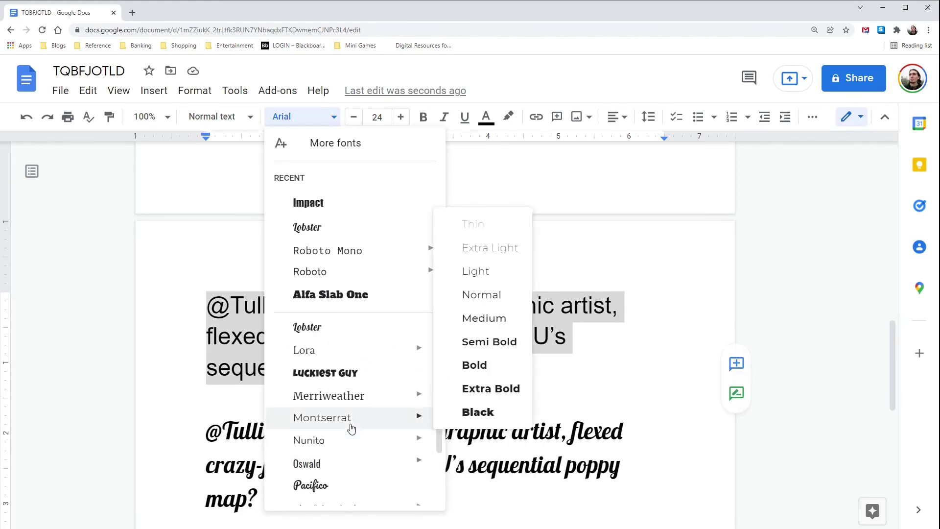
{"action": "left_click", "coordinate": [350, 424]}
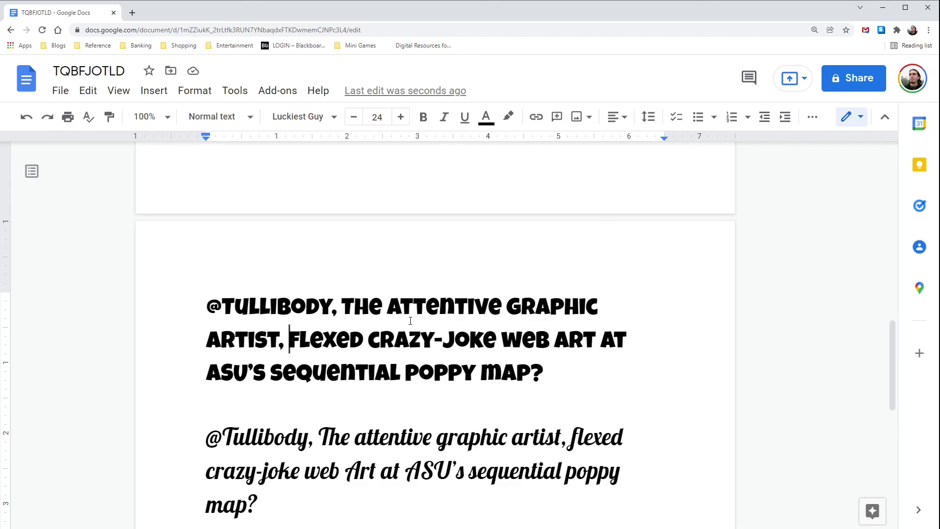
Examine the "crazy-joke" lettering in the Luckiest Guy and Lobster samples, and the capitals of "ASU" and "Art" in Lobster.
{"action": "scroll", "coordinate": [410, 322], "scroll_direction": "down", "scroll_amount": 1}
{"action": "left_click_drag", "start_coordinate": [368, 292], "coordinate": [464, 296]}
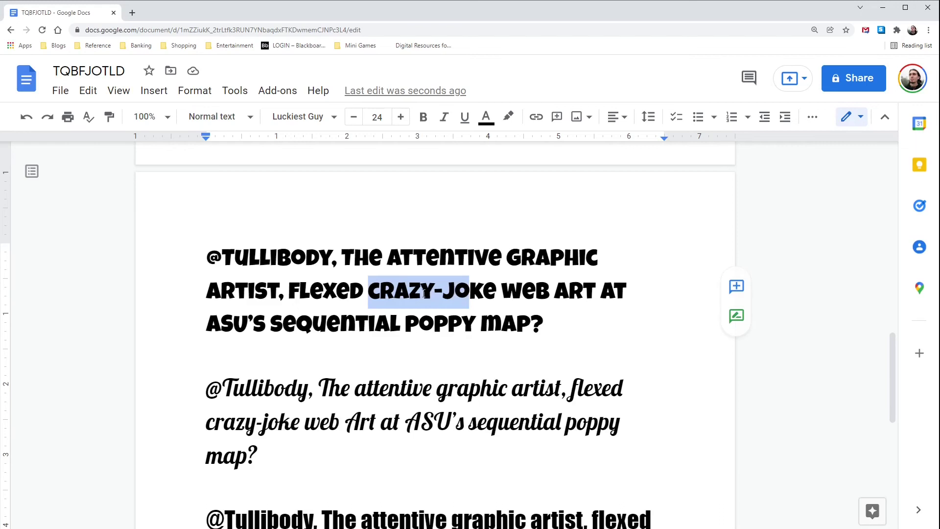
{"action": "left_click", "coordinate": [455, 291]}
{"action": "left_click_drag", "start_coordinate": [456, 291], "coordinate": [421, 293]}
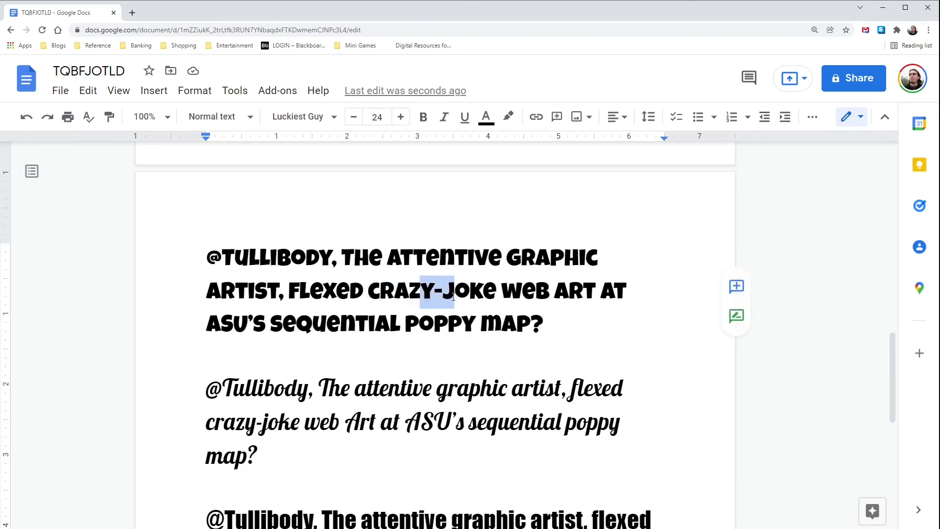
{"action": "scroll", "coordinate": [323, 434], "scroll_direction": "down", "scroll_amount": 1}
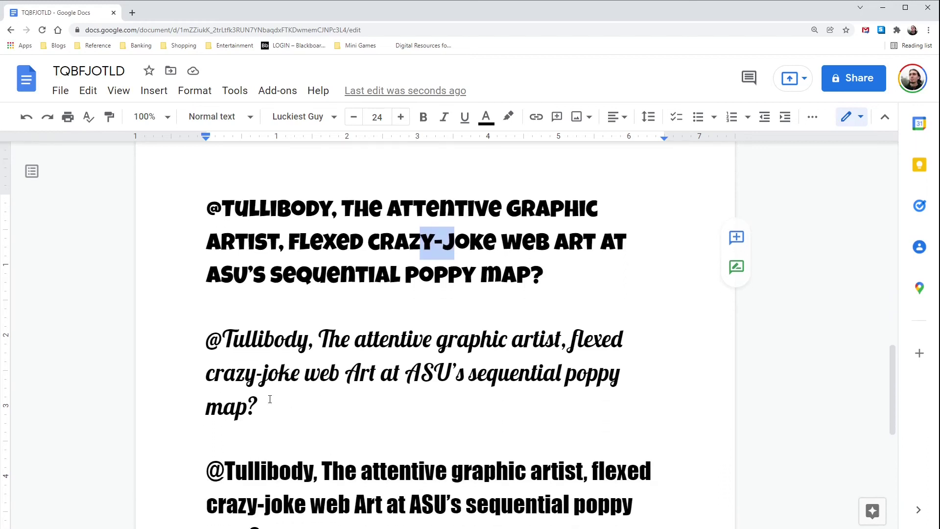
{"action": "left_click_drag", "start_coordinate": [246, 373], "coordinate": [267, 375]}
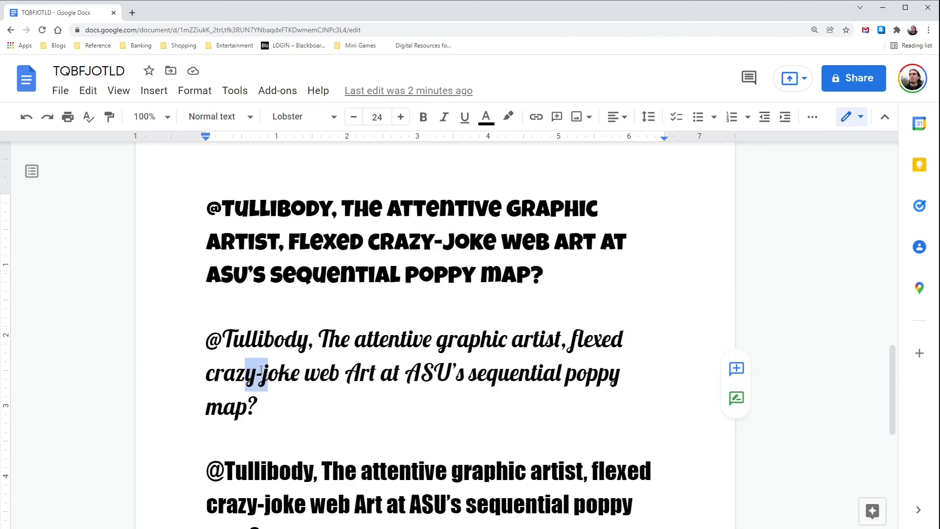
{"action": "left_click", "coordinate": [288, 379]}
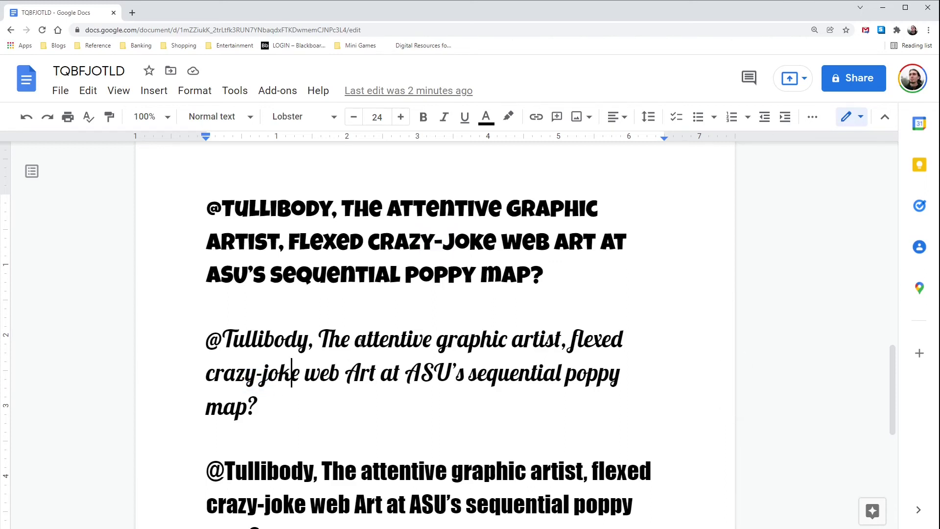
{"action": "scroll", "coordinate": [360, 343], "scroll_direction": "down", "scroll_amount": 1}
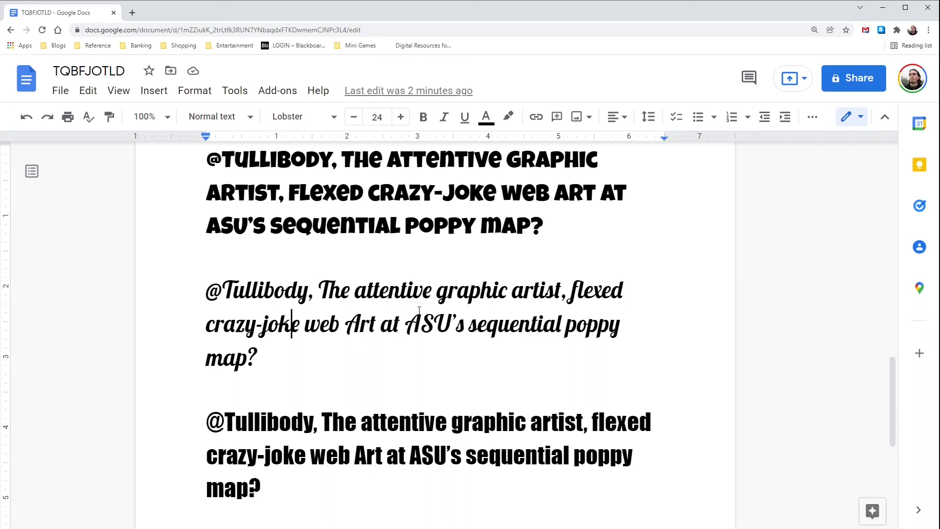
{"action": "scroll", "coordinate": [387, 323], "scroll_direction": "up", "scroll_amount": 2}
{"action": "scroll", "coordinate": [419, 310], "scroll_direction": "down", "scroll_amount": 2}
{"action": "left_click_drag", "start_coordinate": [407, 326], "coordinate": [451, 327]}
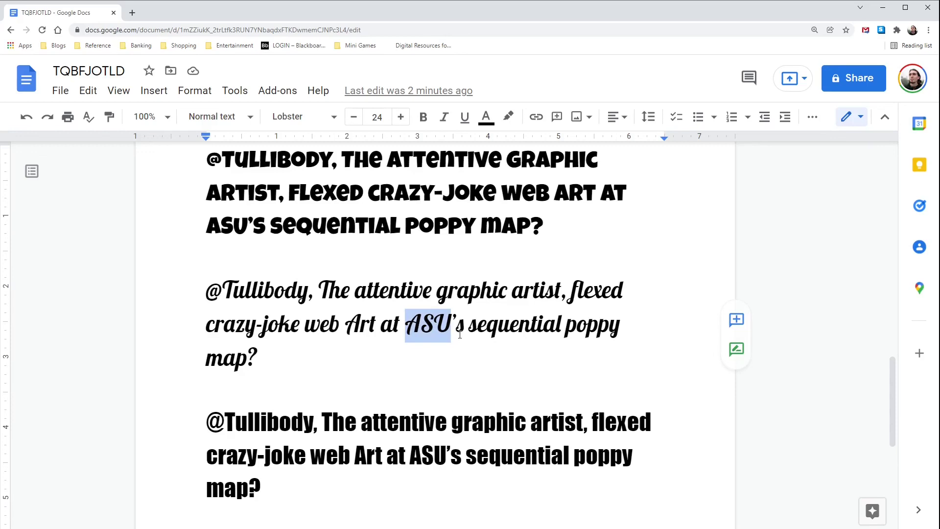
{"action": "left_click_drag", "start_coordinate": [375, 323], "coordinate": [346, 327]}
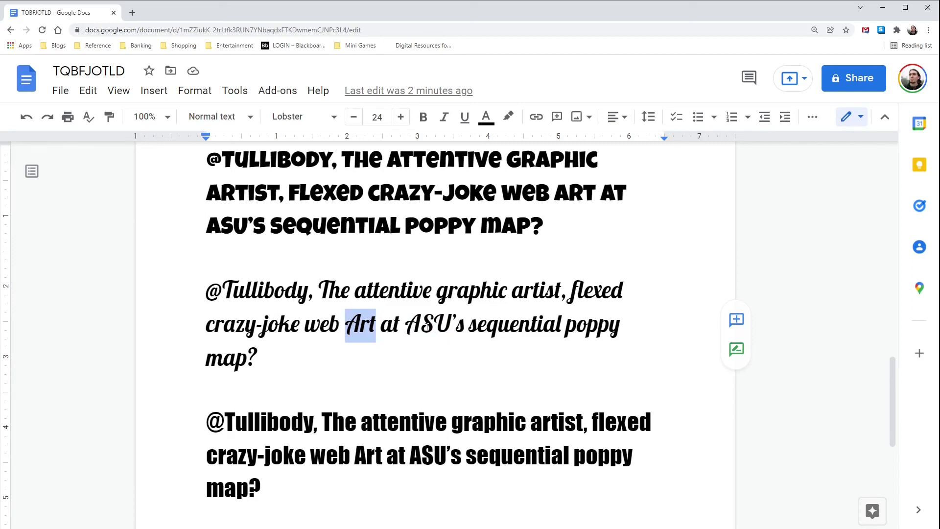
Add the line "Alabama State University" below the Impact sample, separated from it by a blank line.
{"action": "left_click", "coordinate": [397, 323]}
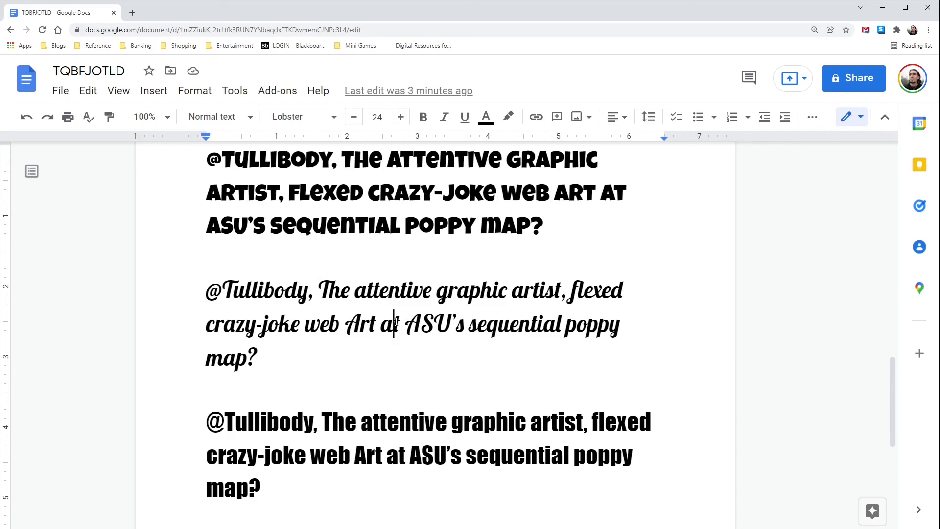
{"action": "scroll", "coordinate": [359, 343], "scroll_direction": "up", "scroll_amount": 3}
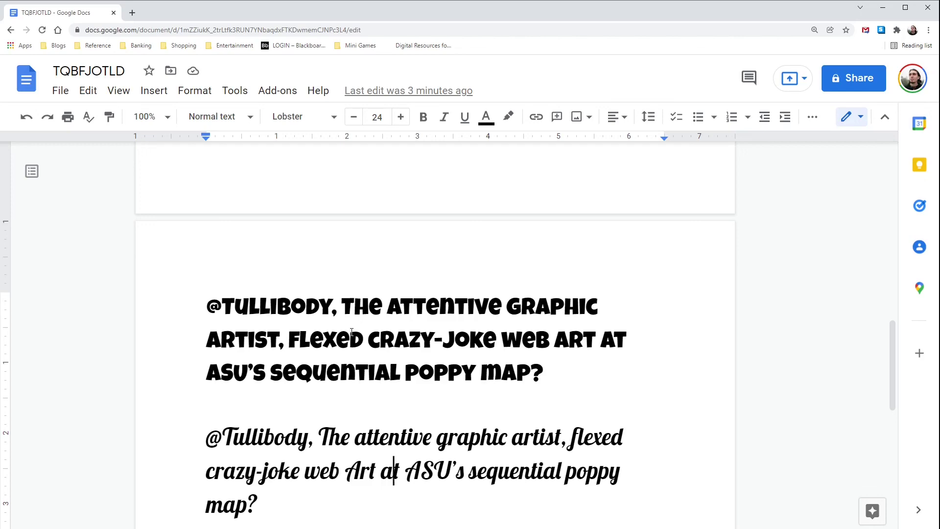
{"action": "scroll", "coordinate": [352, 332], "scroll_direction": "down", "scroll_amount": 7}
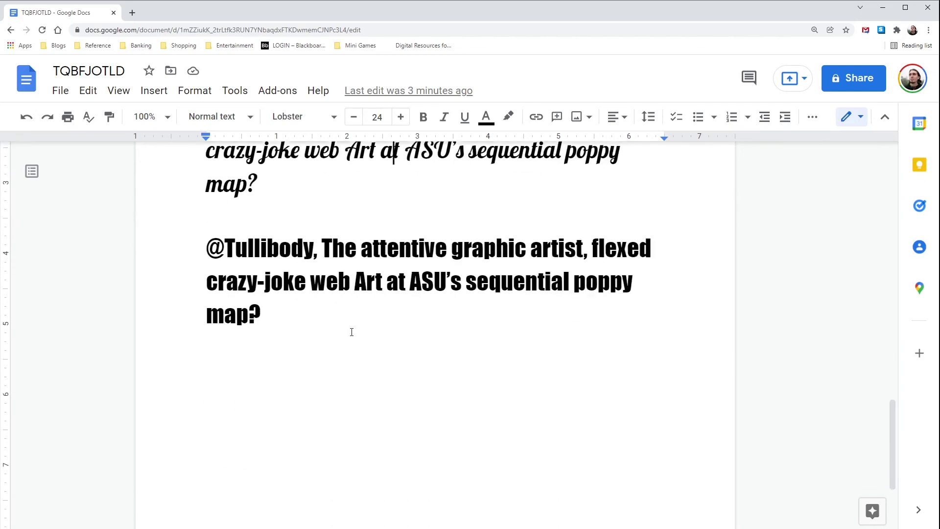
{"action": "left_click", "coordinate": [250, 358]}
{"action": "left_click", "coordinate": [323, 308]}
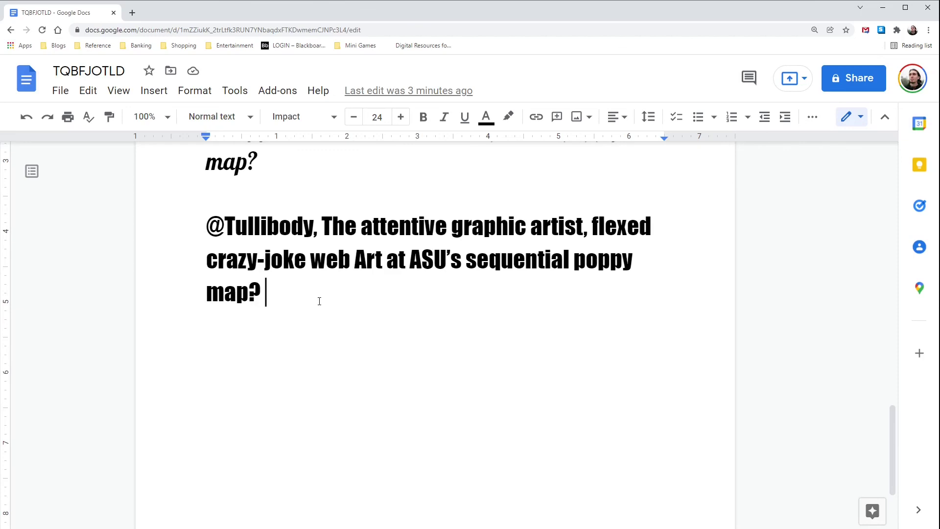
{"action": "key", "text": "Return"}
{"action": "key", "text": "Return"}
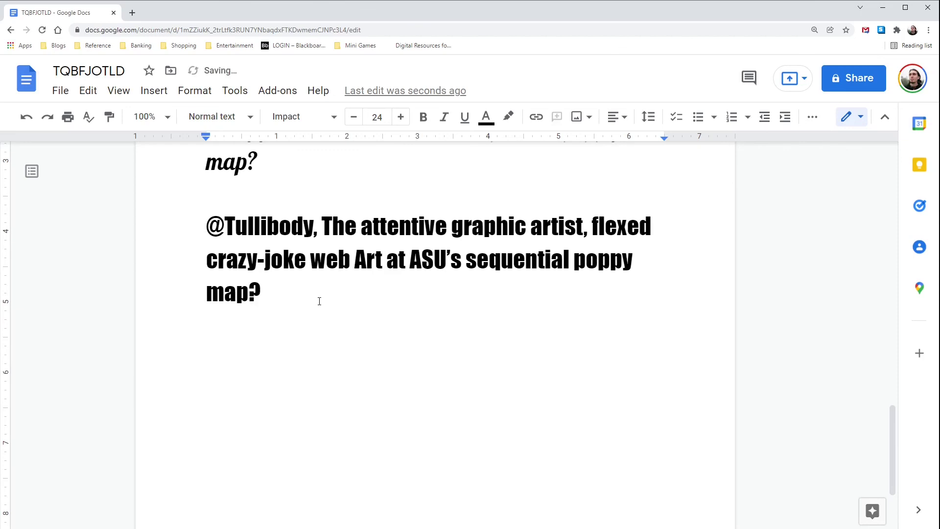
{"action": "type", "text": "Ala"}
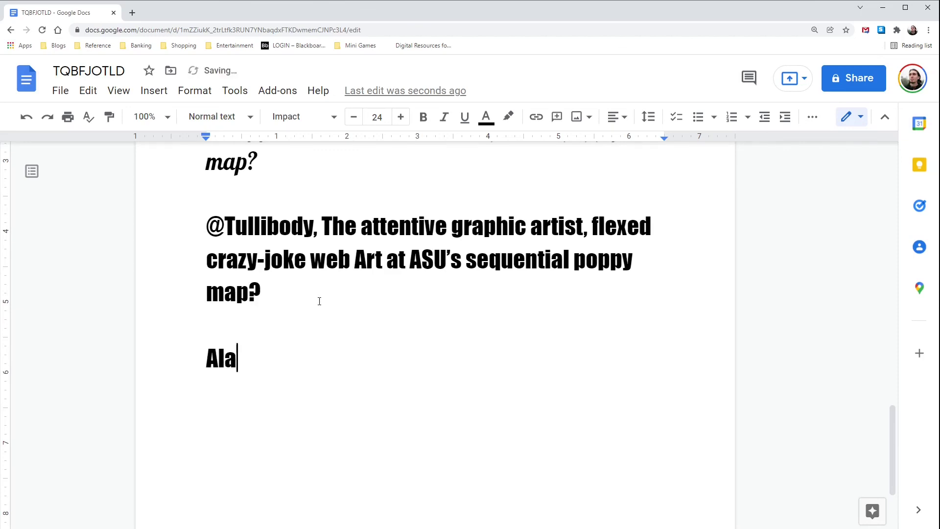
{"action": "type", "text": "bama S"}
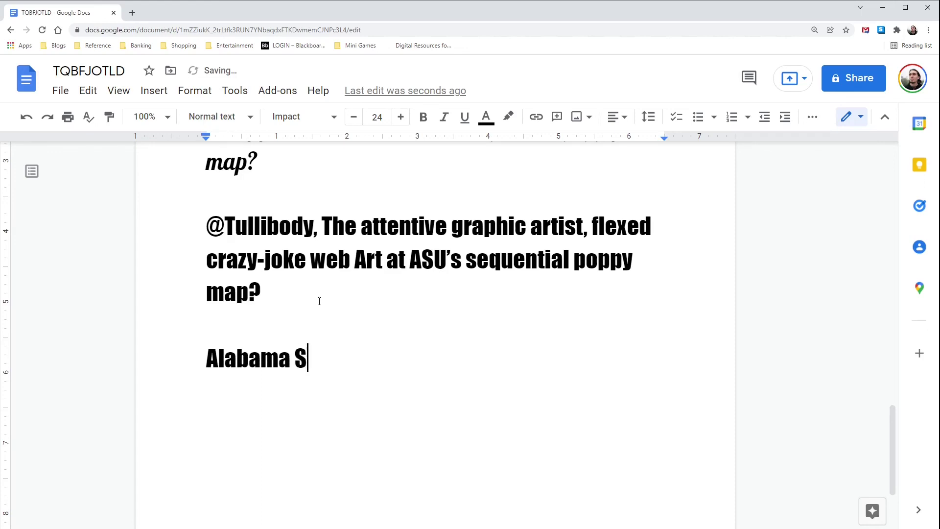
{"action": "type", "text": "tate "}
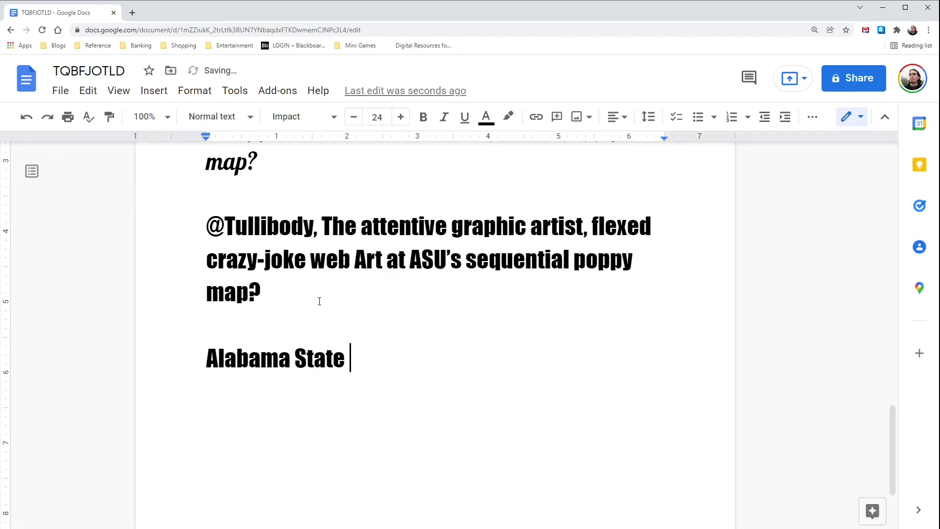
{"action": "type", "text": "University"}
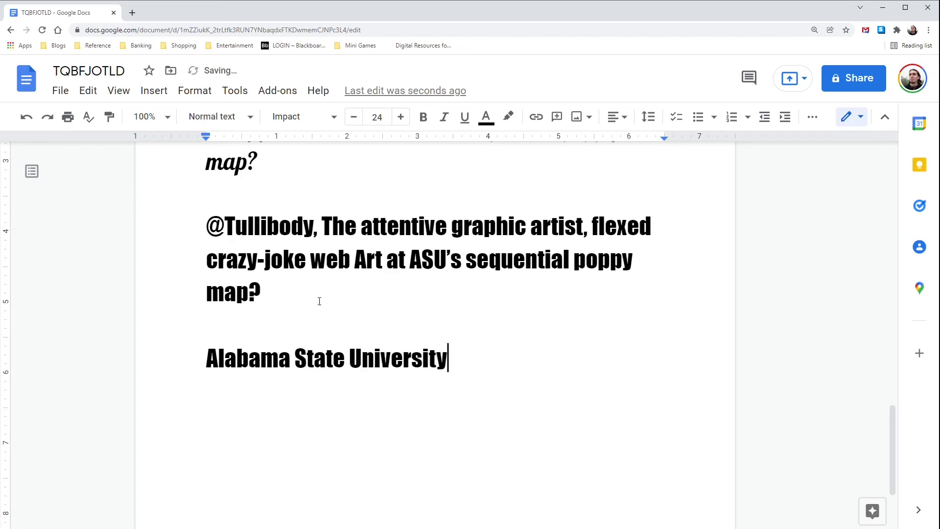
Set the font of the "Alabama State University" line to Roboto.
{"action": "key", "text": "shift+Up"}
{"action": "key", "text": "shift+Down"}
{"action": "key", "text": "shift+Down"}
{"action": "triple_click", "coordinate": [372, 364]}
{"action": "left_click", "coordinate": [304, 116]}
{"action": "left_click", "coordinate": [309, 319]}
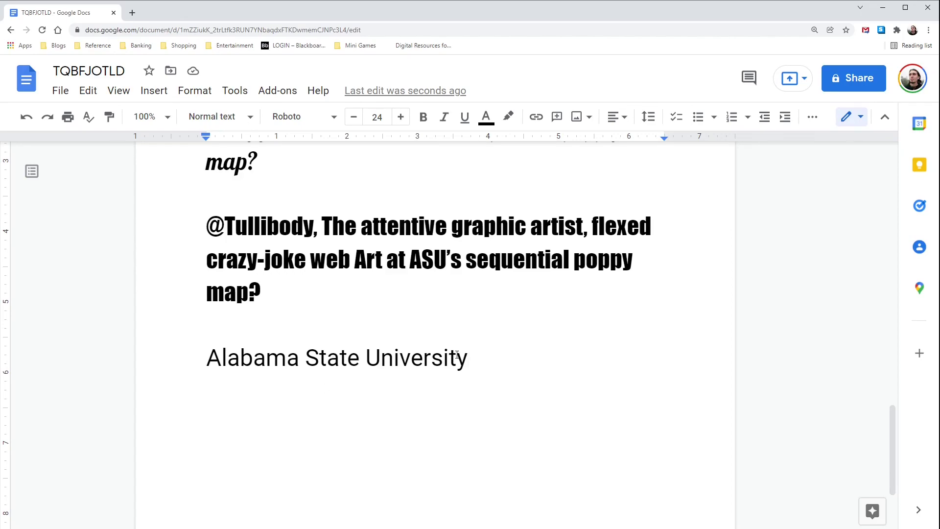
Review the font samples and the custom sentence, and compare it with the listed quick brown fox and "Sphinx of black quartz" pangrams.
{"action": "scroll", "coordinate": [456, 355], "scroll_direction": "up", "scroll_amount": 10}
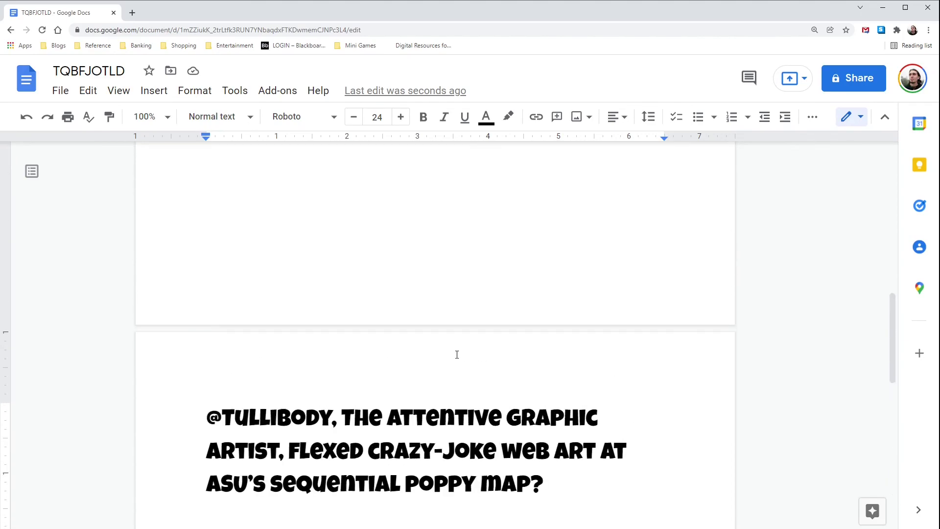
{"action": "scroll", "coordinate": [457, 354], "scroll_direction": "down", "scroll_amount": 8}
{"action": "scroll", "coordinate": [457, 354], "scroll_direction": "up", "scroll_amount": 5}
{"action": "scroll", "coordinate": [457, 354], "scroll_direction": "down", "scroll_amount": 4}
{"action": "scroll", "coordinate": [457, 354], "scroll_direction": "up", "scroll_amount": 3}
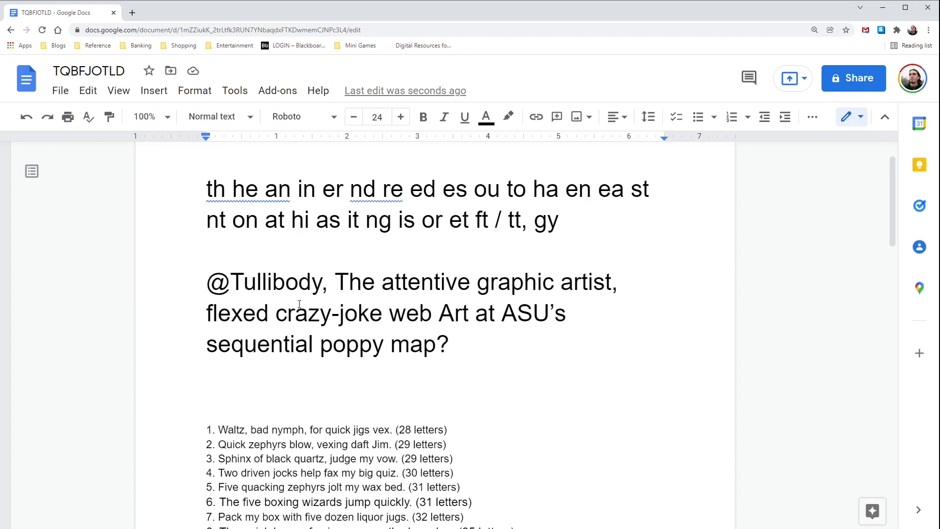
{"action": "scroll", "coordinate": [299, 304], "scroll_direction": "down", "scroll_amount": 1}
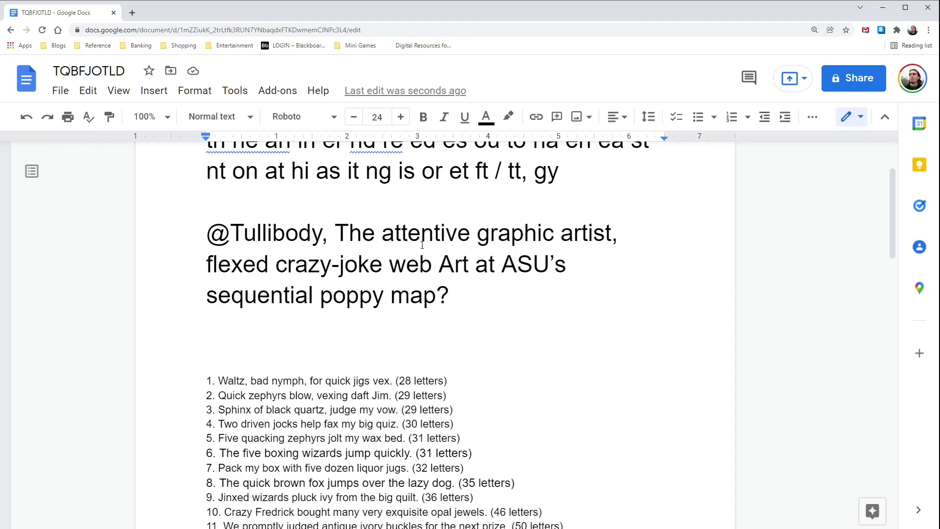
{"action": "scroll", "coordinate": [368, 284], "scroll_direction": "down", "scroll_amount": 2}
{"action": "left_click_drag", "start_coordinate": [220, 386], "coordinate": [455, 386]}
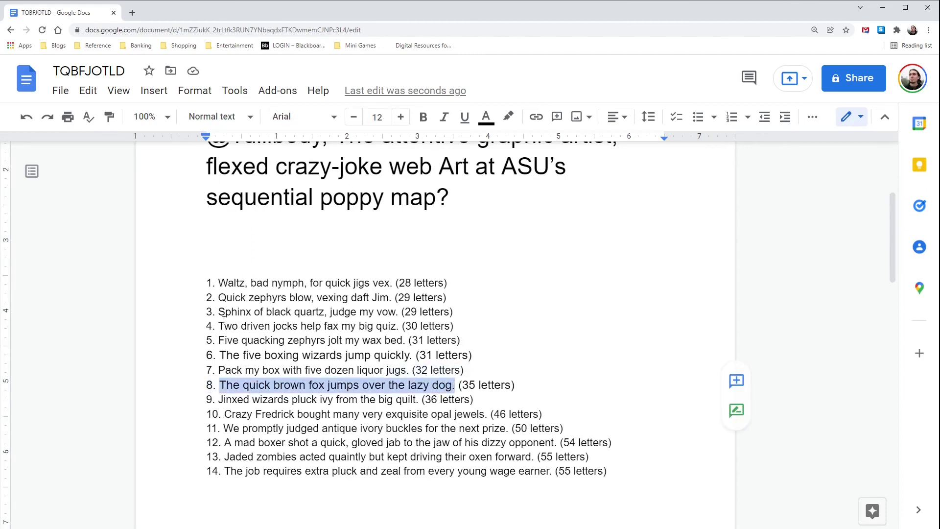
{"action": "left_click_drag", "start_coordinate": [219, 312], "coordinate": [398, 314]}
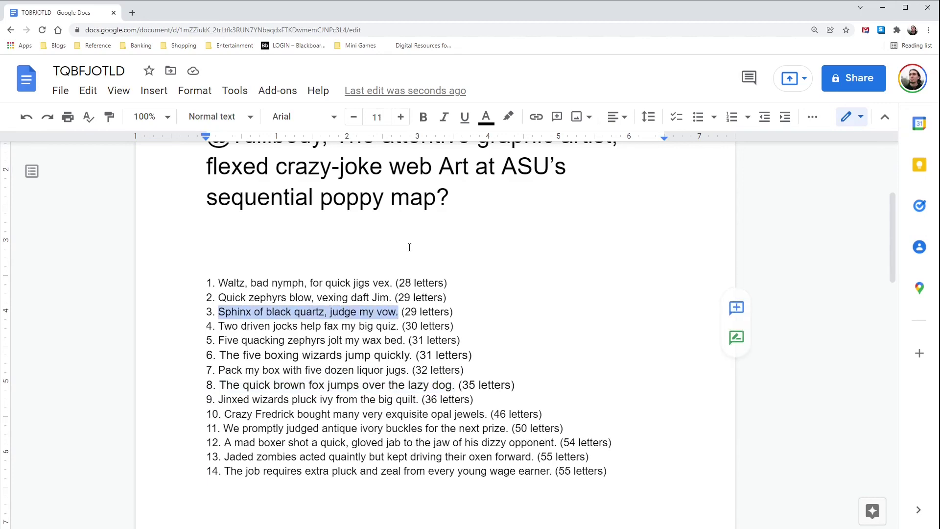